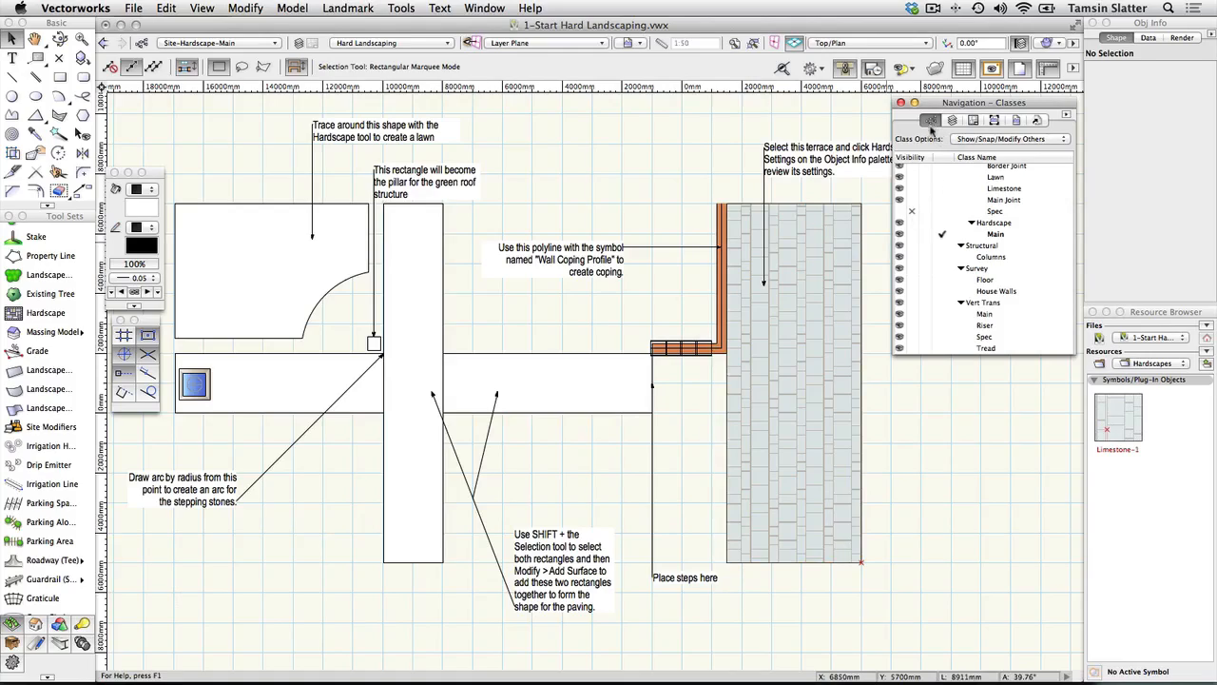
Activate the Hardscape tool in Boundary Configuration Mode and open its object settings.
left_click(999, 237)
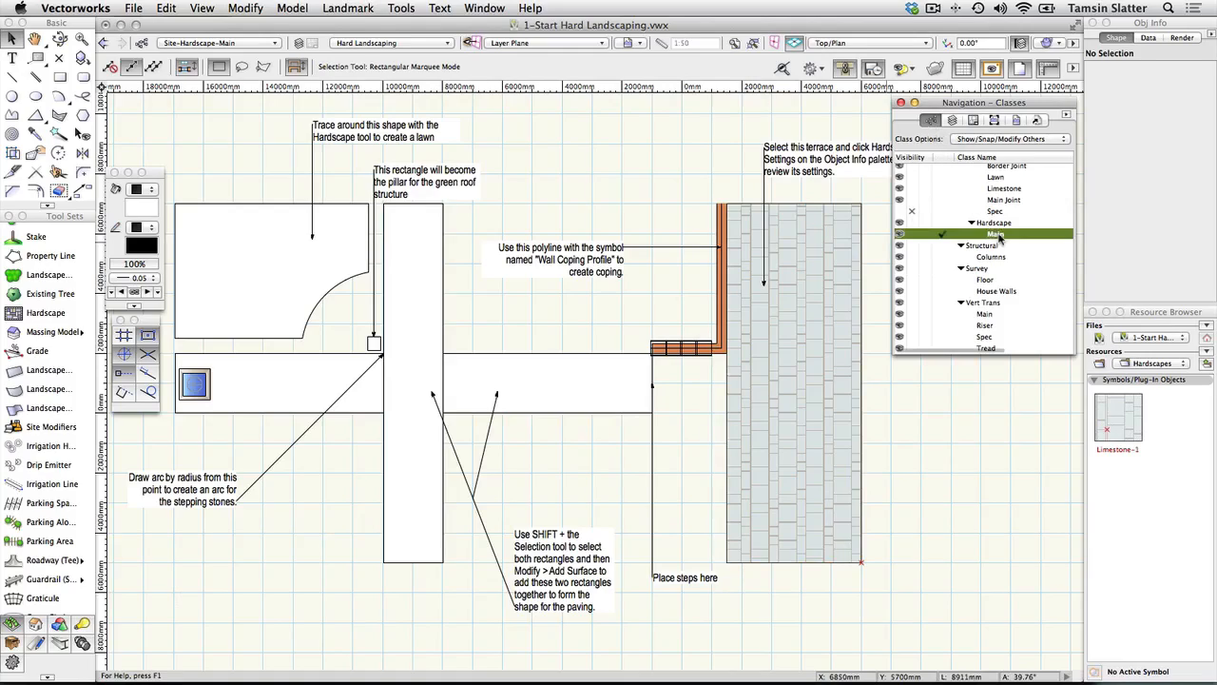
scroll(999, 239, "up", 3)
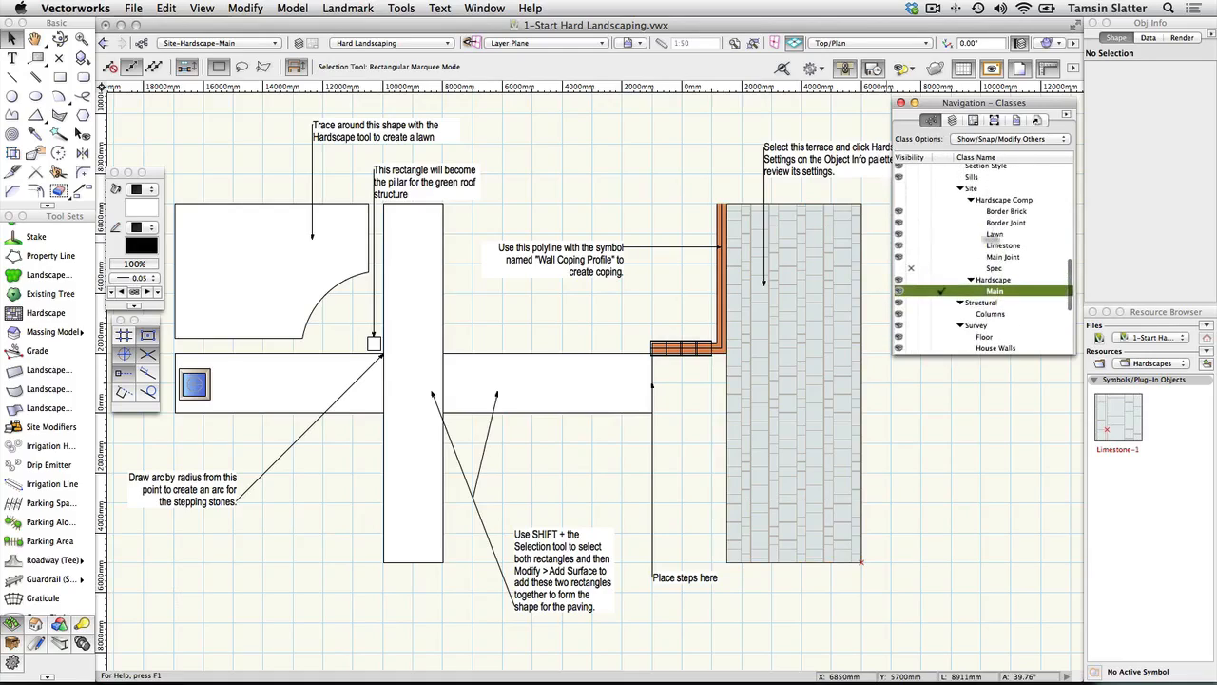
left_click(46, 313)
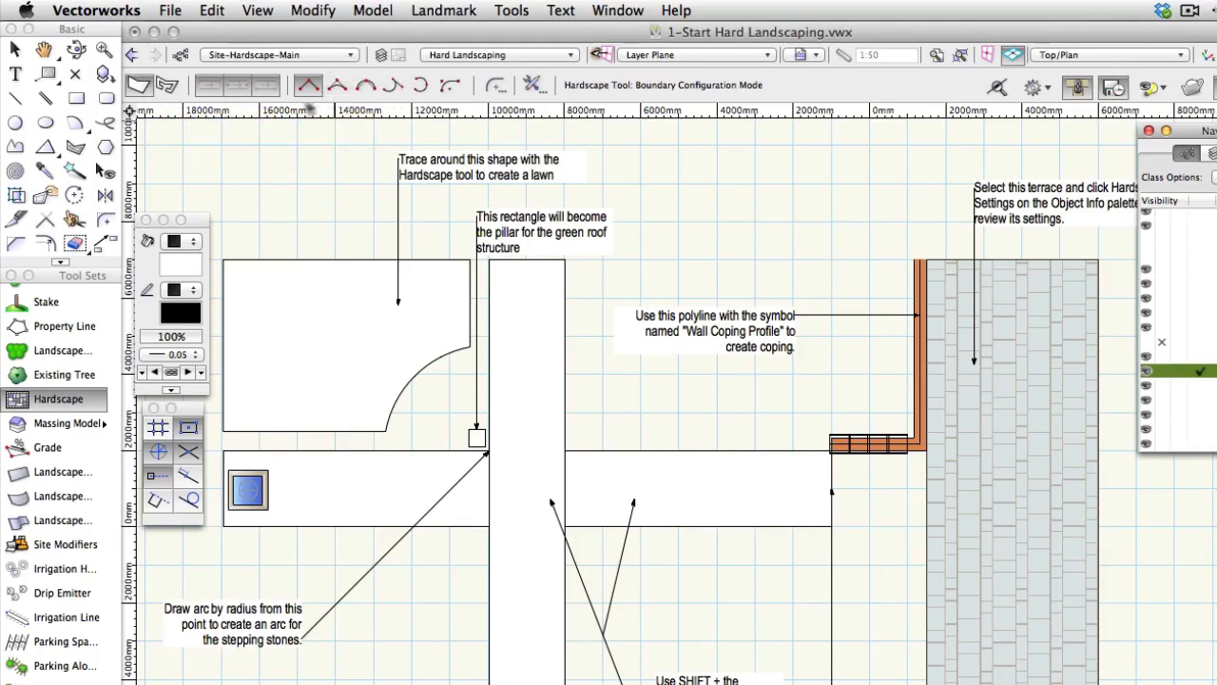
left_click(141, 89)
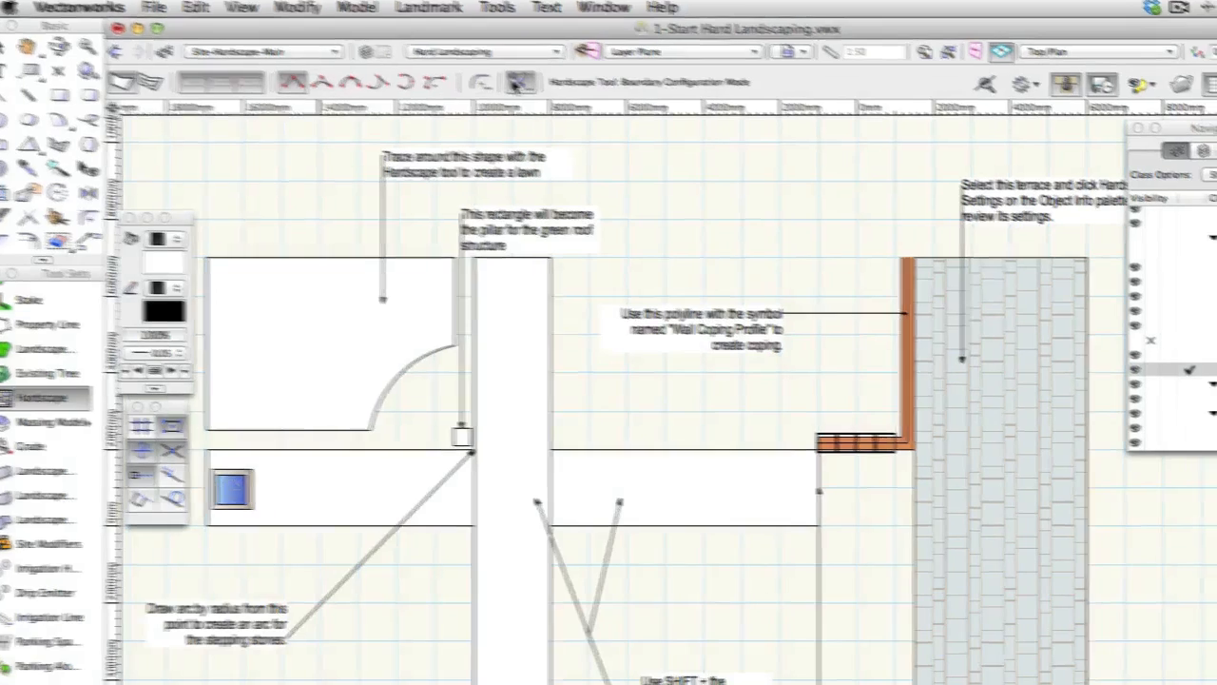
left_click(530, 86)
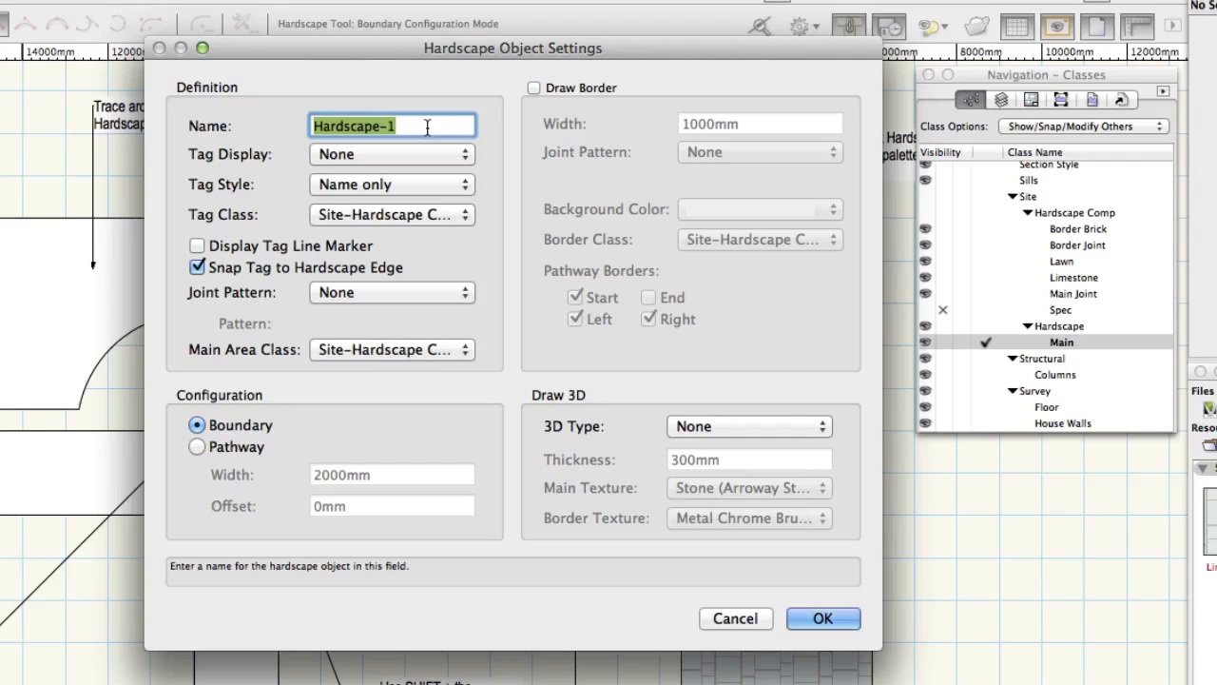
Name the hardscape Lawn, keep its joint pattern at None and pick the Site-Hardscape Comp class for its main area.
type("L")
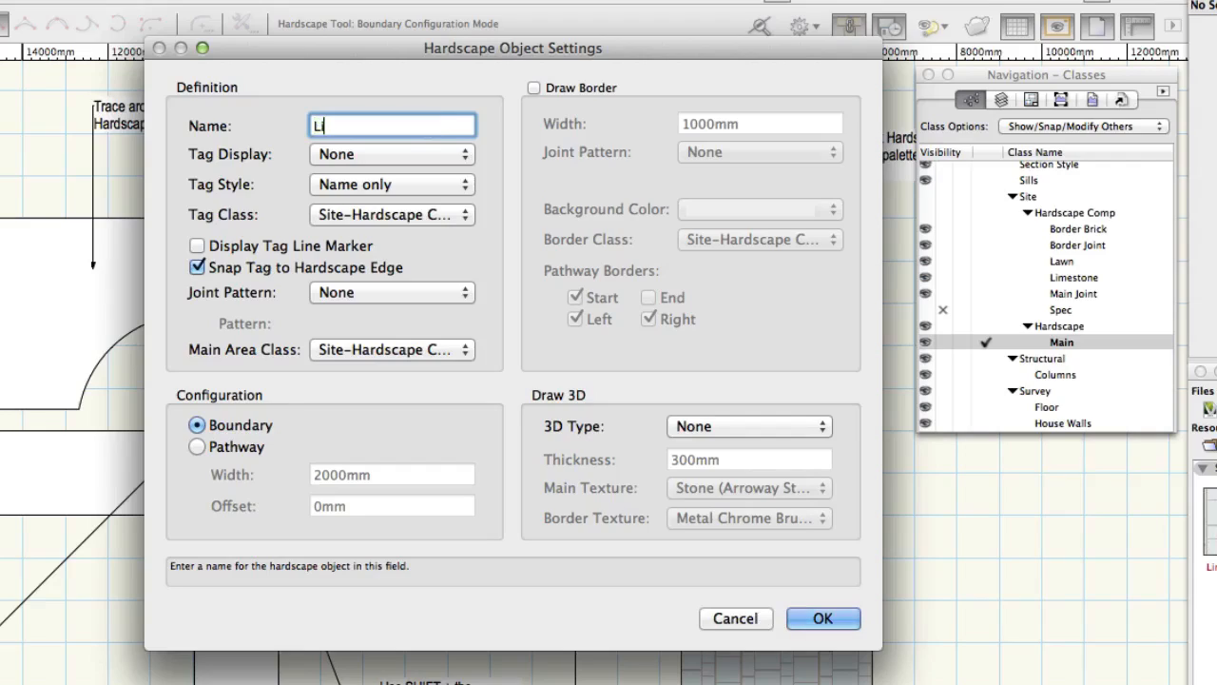
type("awn")
left_click(405, 290)
left_click(404, 293)
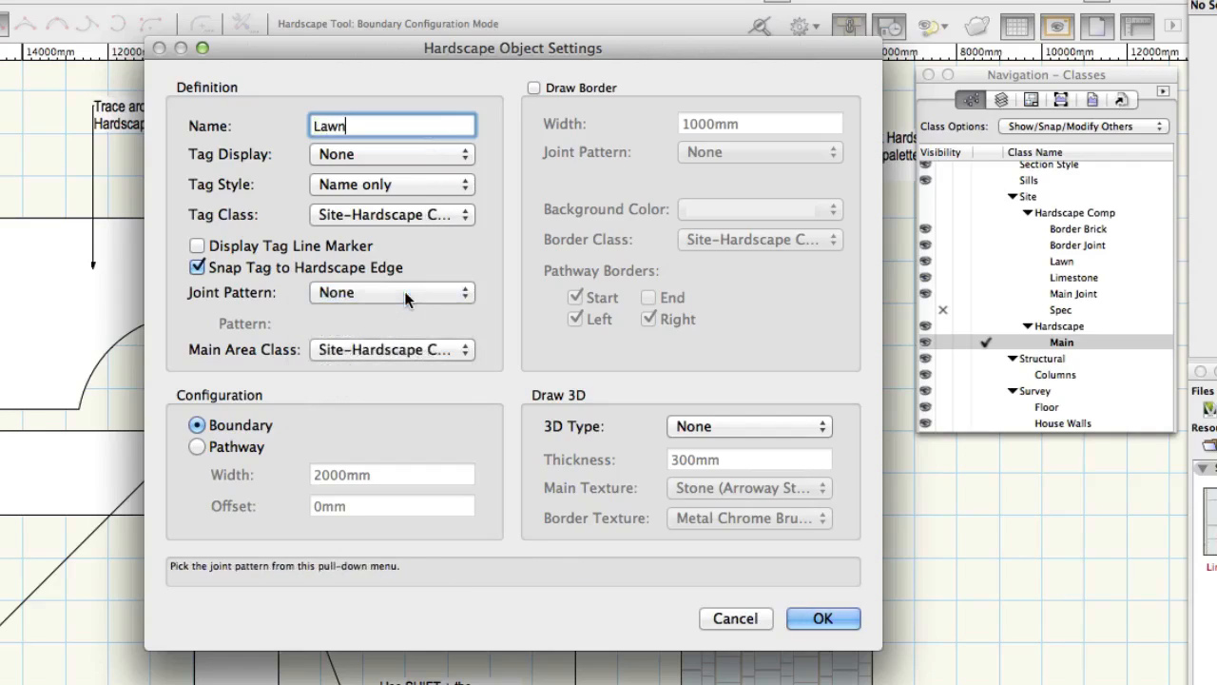
left_click(439, 349)
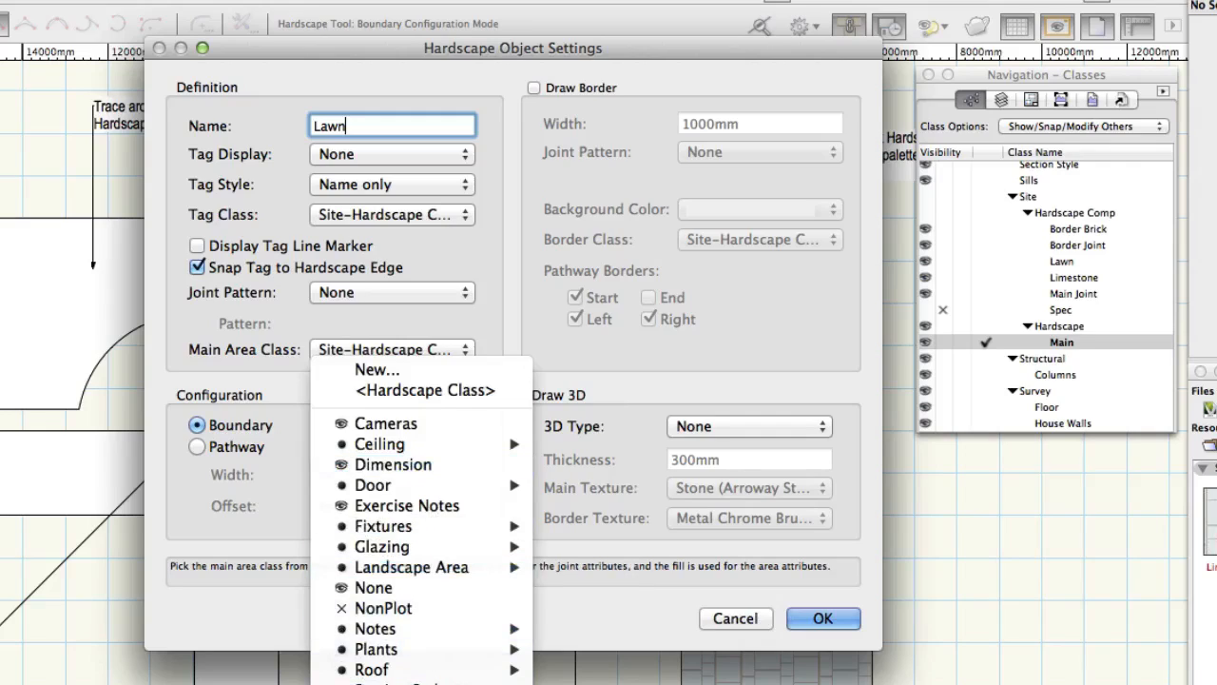
left_click(422, 682)
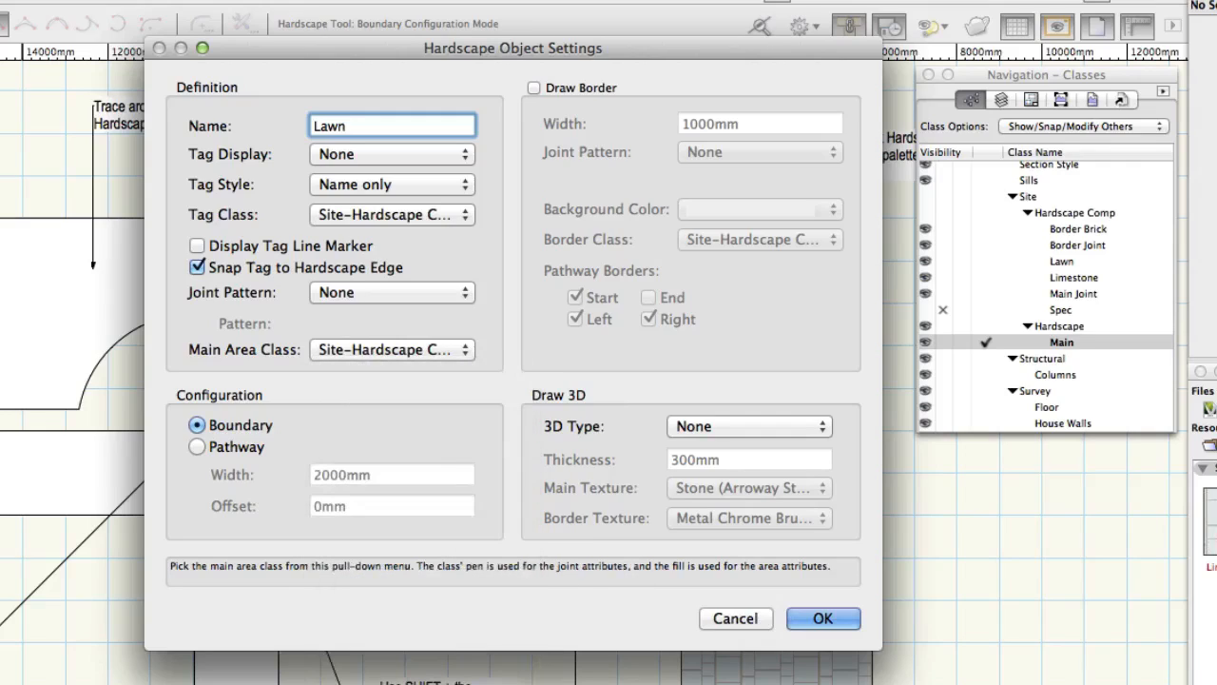
Enable a border for the hardscape with a width of 15 mm and no joint pattern.
left_click(582, 88)
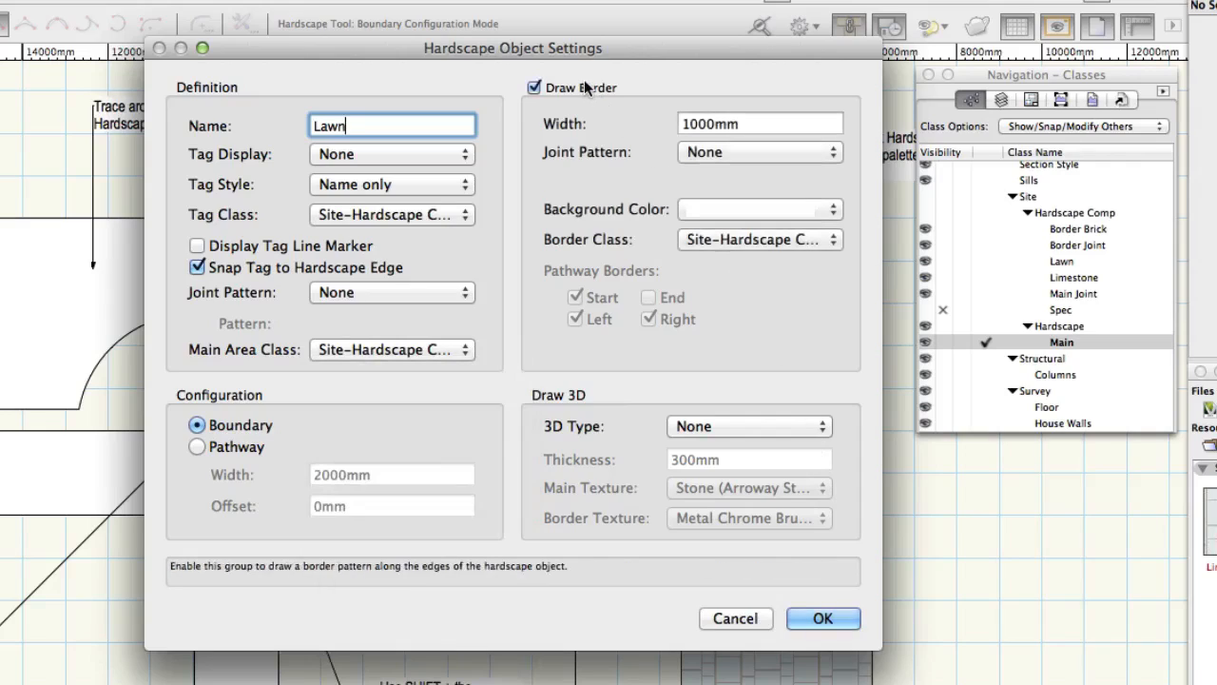
double_click(758, 125)
type("15")
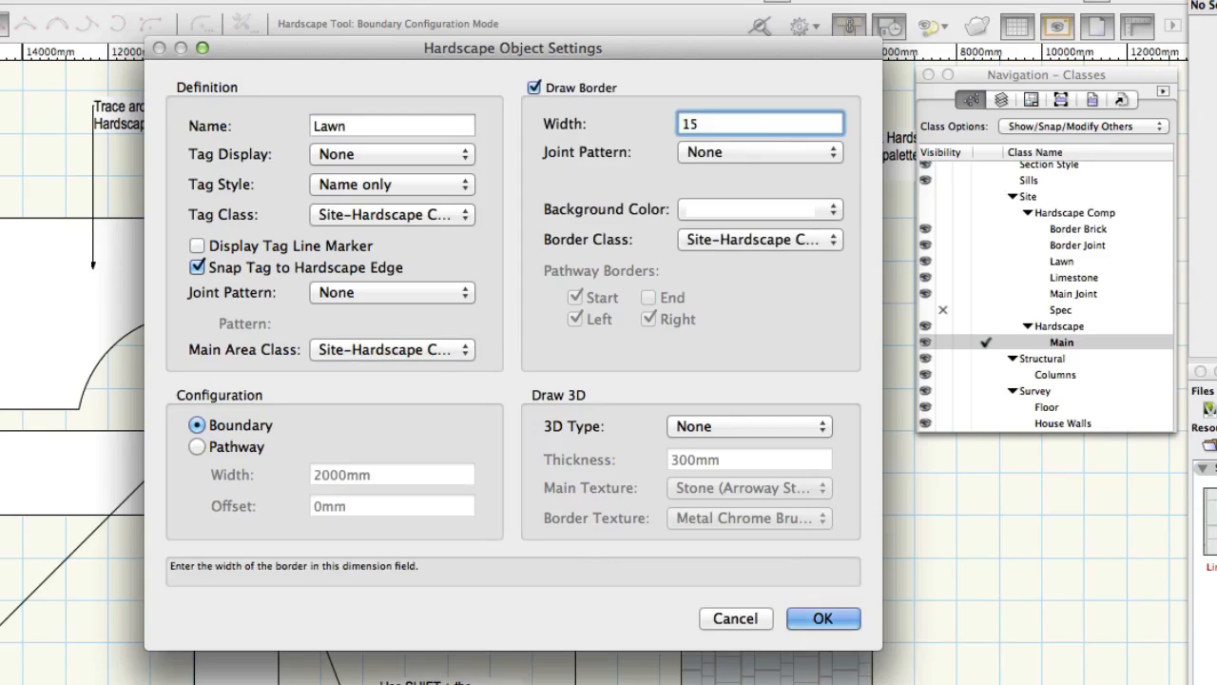
left_click(825, 154)
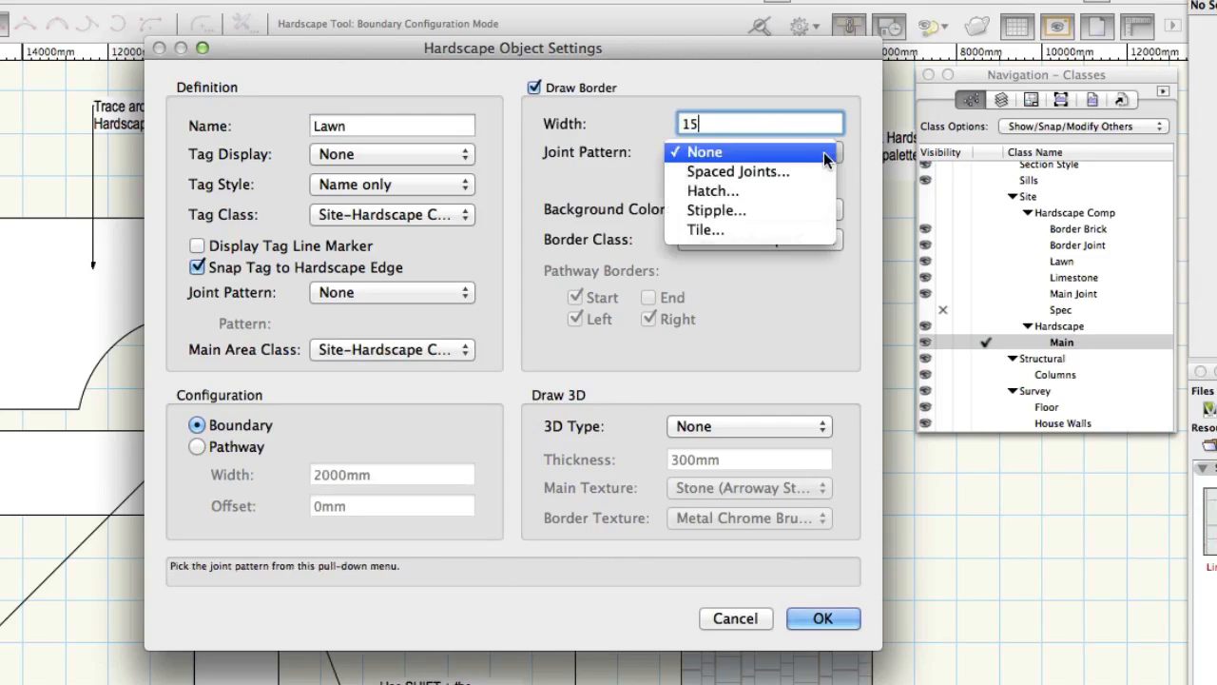
left_click(824, 154)
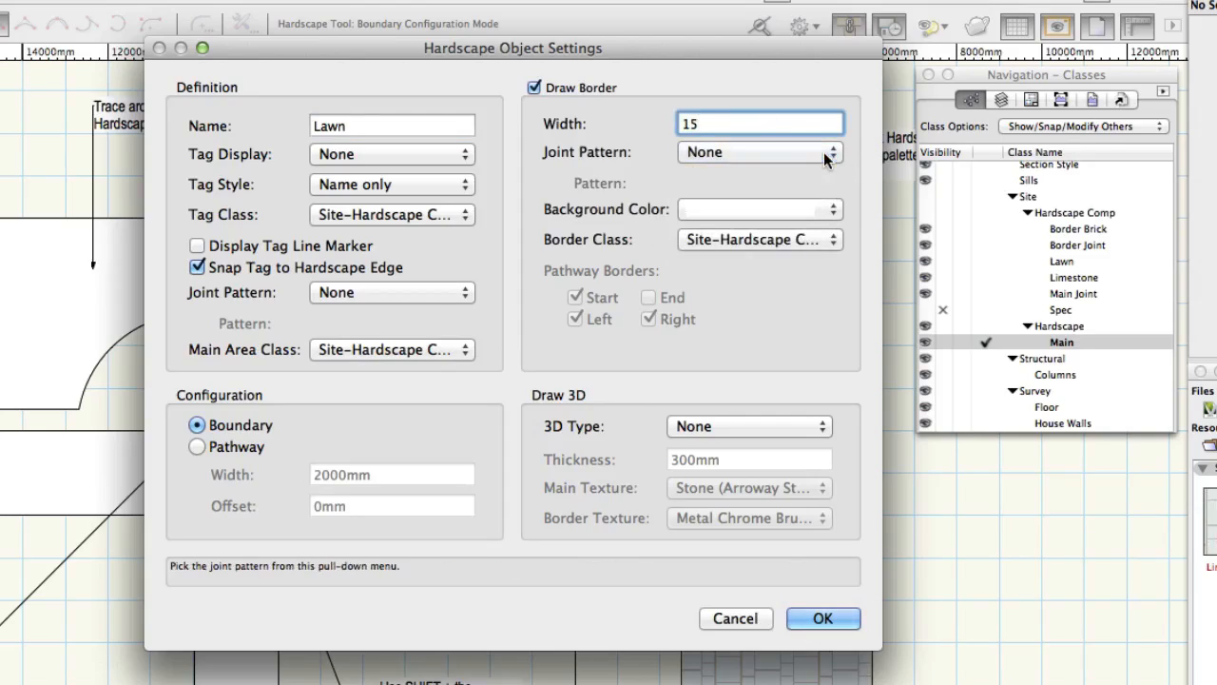
Give the border a light grey background colour and assign it to the Border Joint class under Site-Hardscape Comp.
left_click(800, 209)
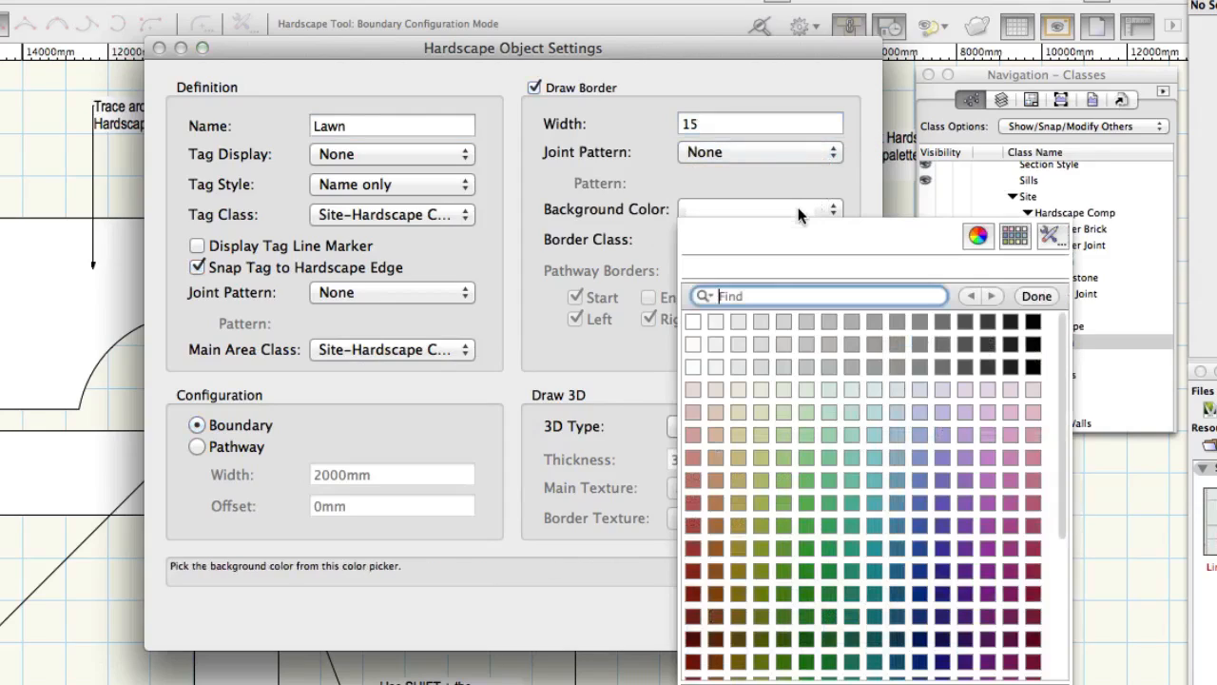
left_click(782, 345)
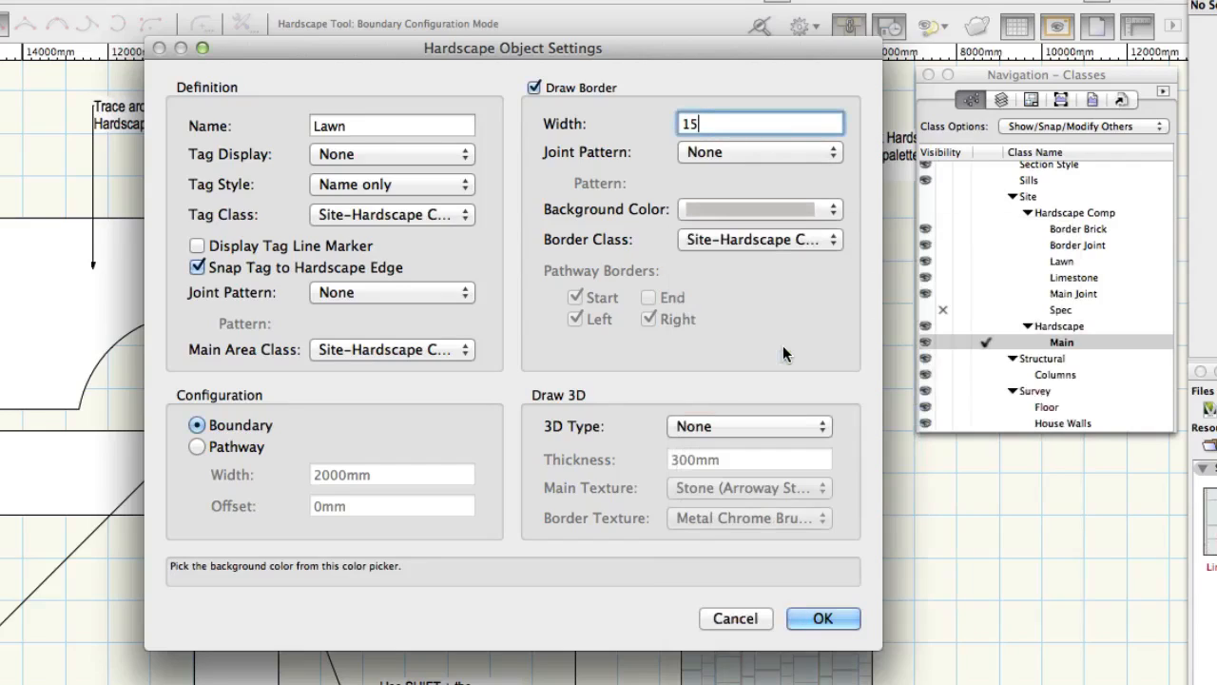
left_click(823, 241)
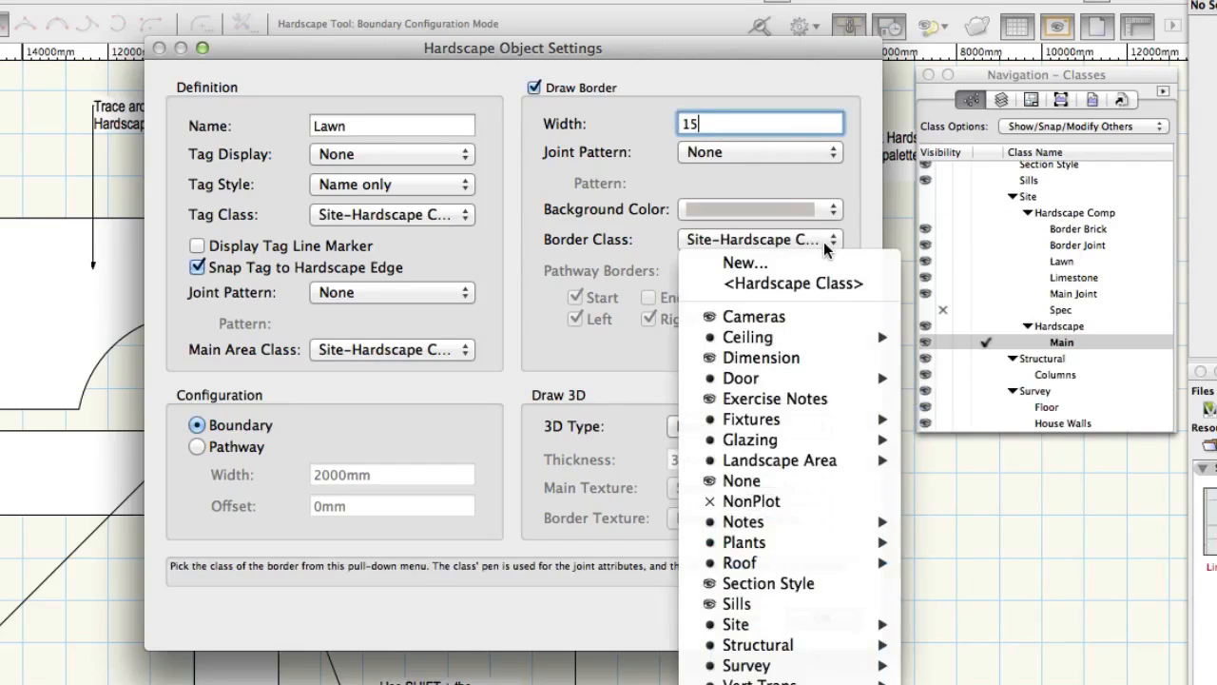
mouse_move(901, 633)
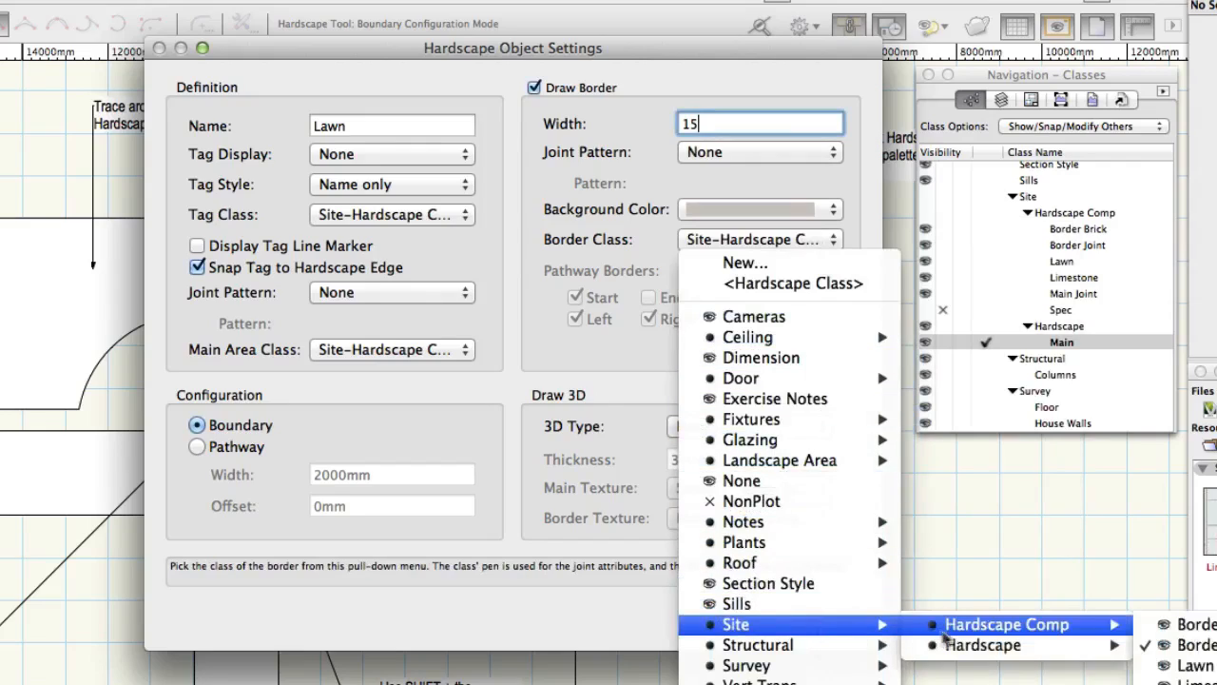
mouse_move(1073, 632)
left_click(1179, 646)
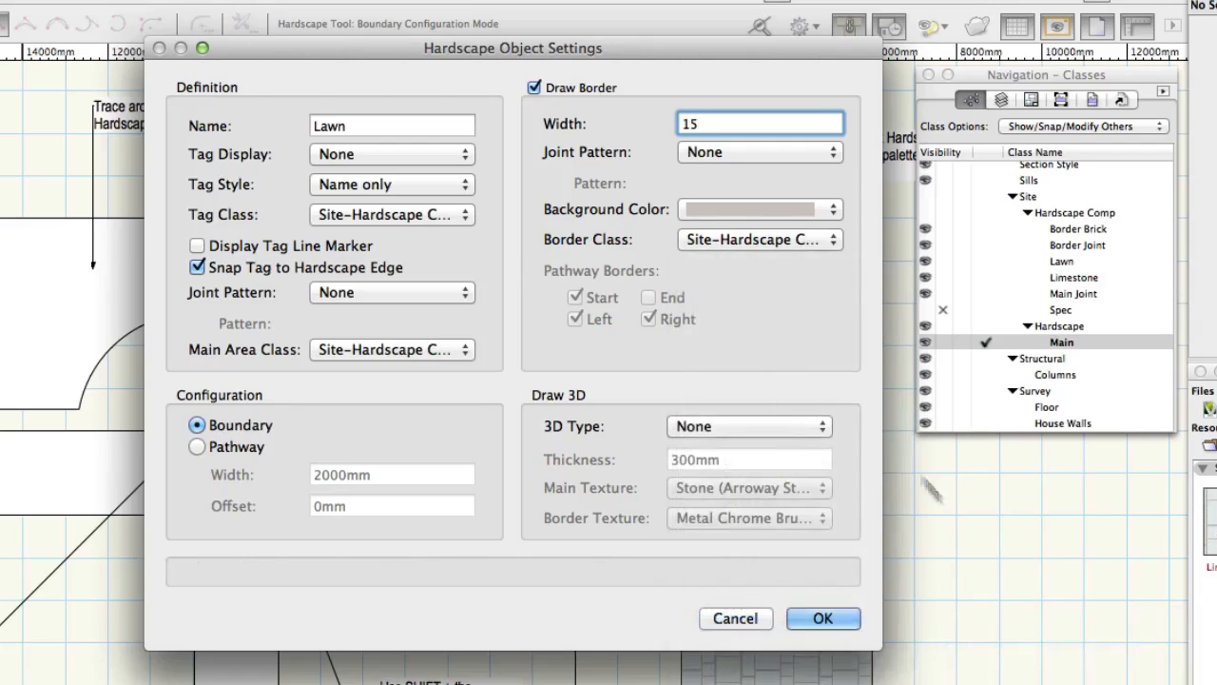
Set the hardscape's 3D type to Slab with a thickness of 35 mm.
left_click(804, 426)
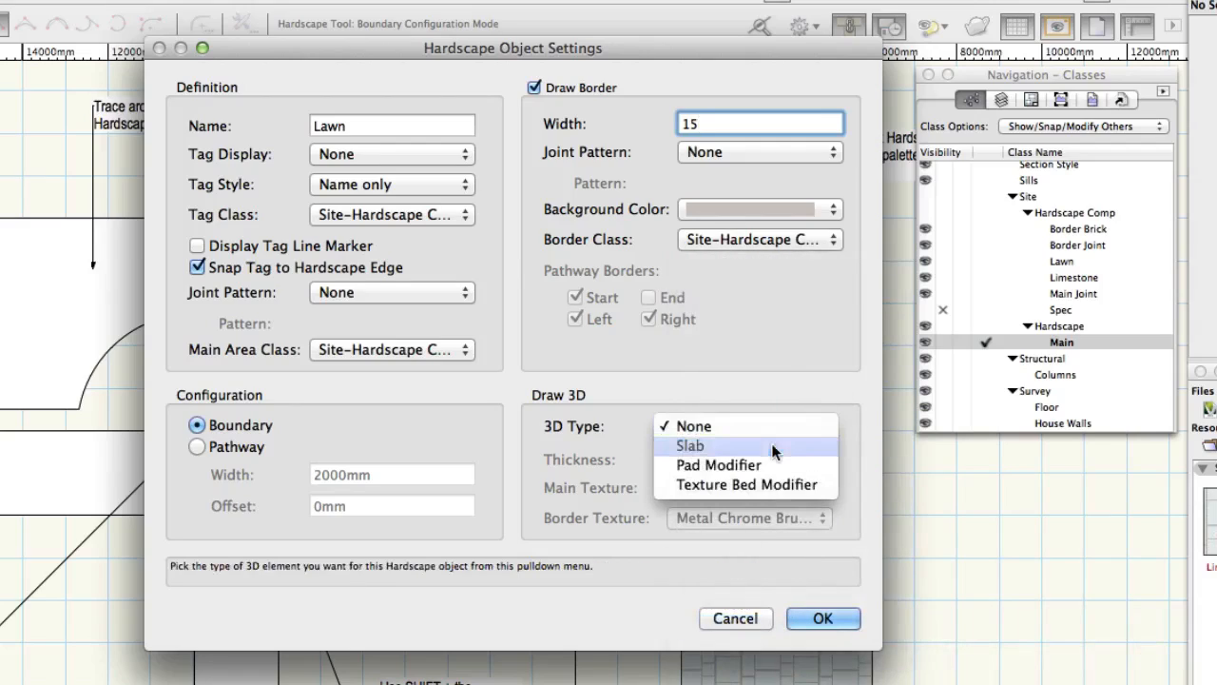
left_click(772, 443)
key("Tab")
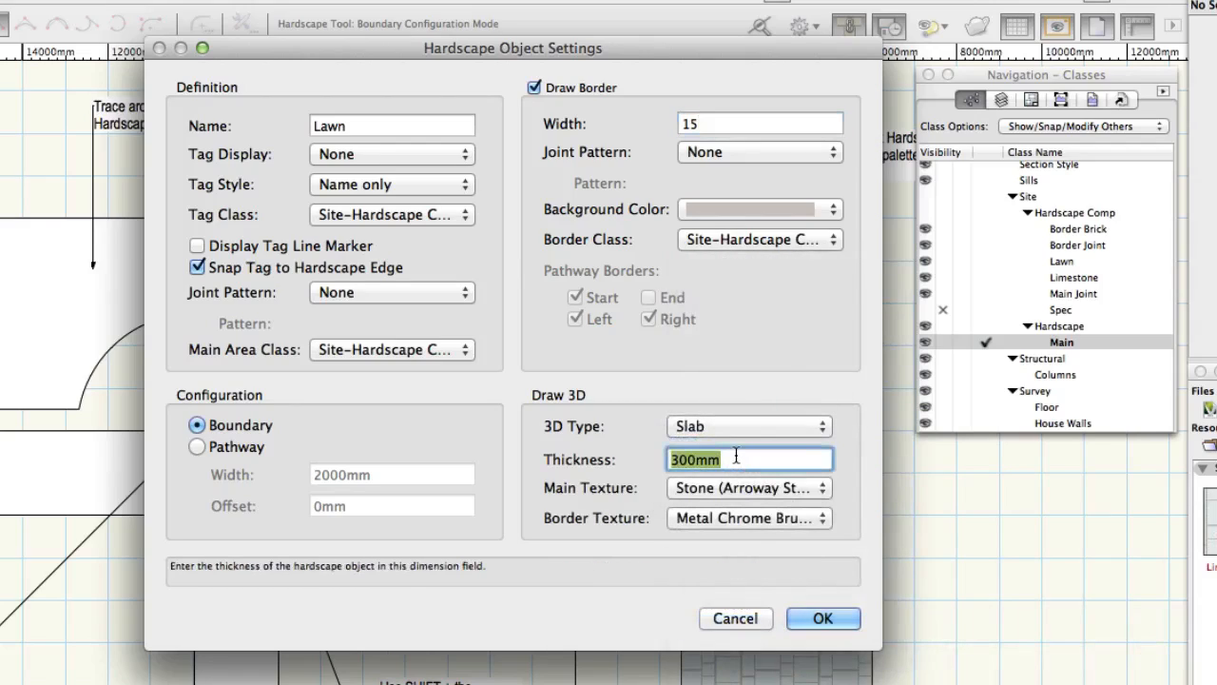
type("35")
Set the main texture to Landscape Grass Fairly Green, keep Metal Chrome Brushed for the border and accept the hardscape settings.
left_click(817, 488)
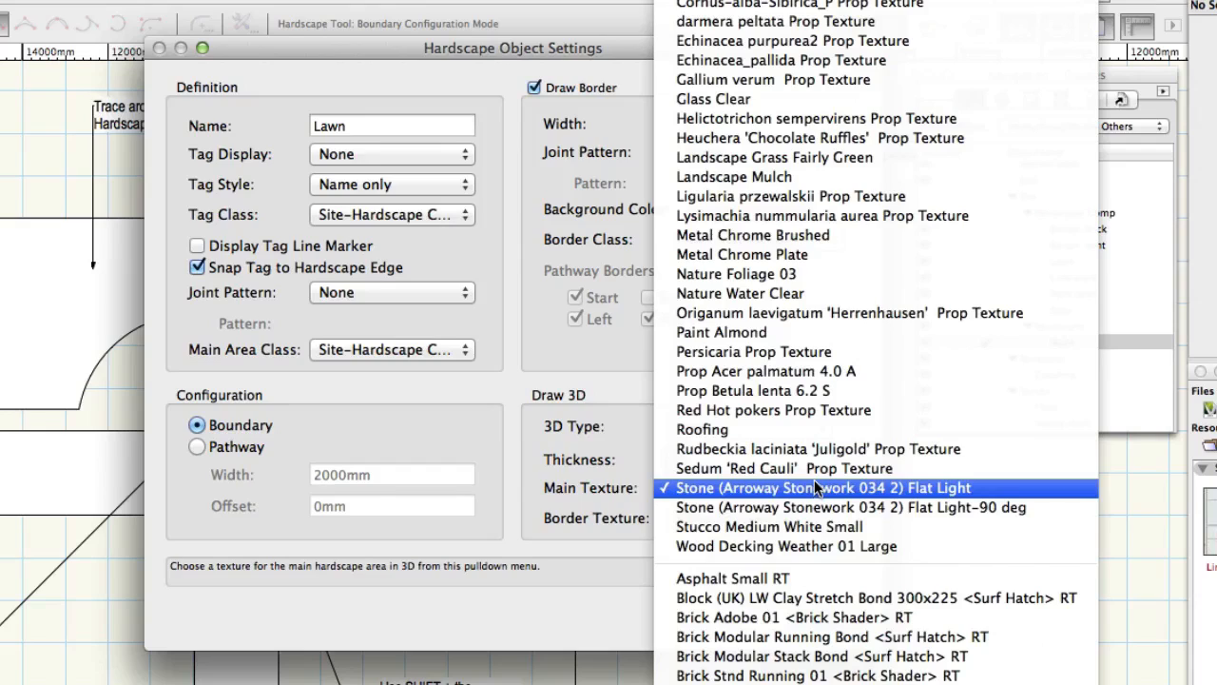
left_click(859, 158)
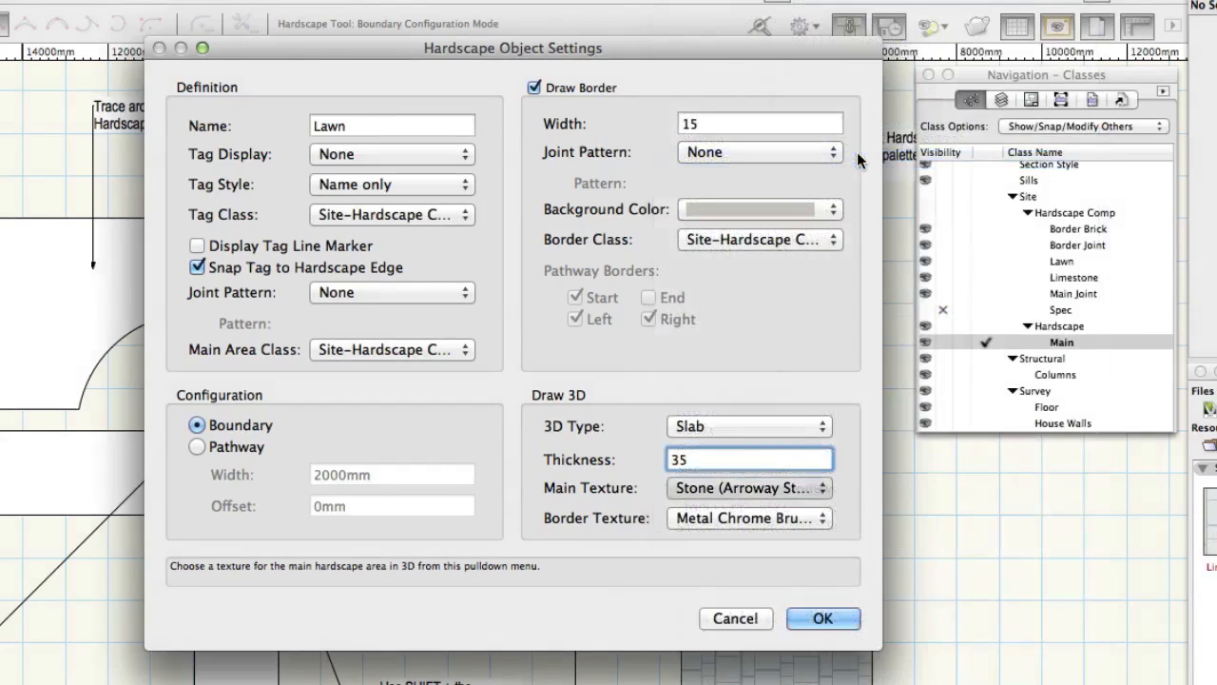
left_click(802, 518)
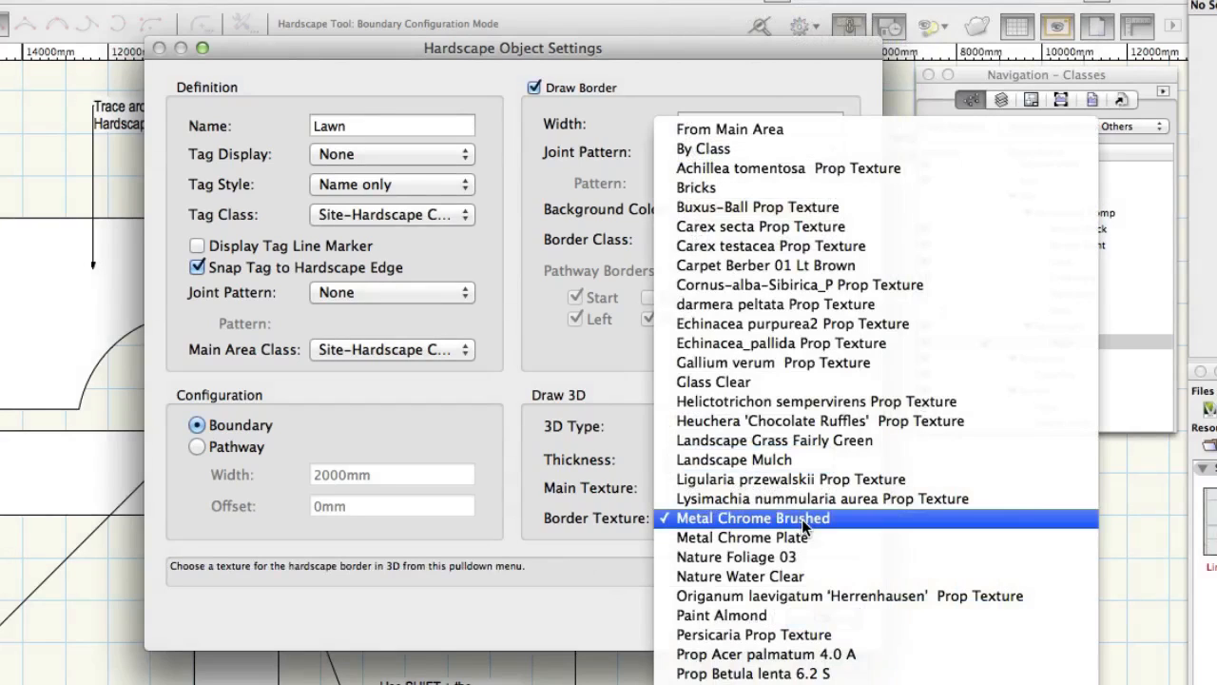
left_click(802, 518)
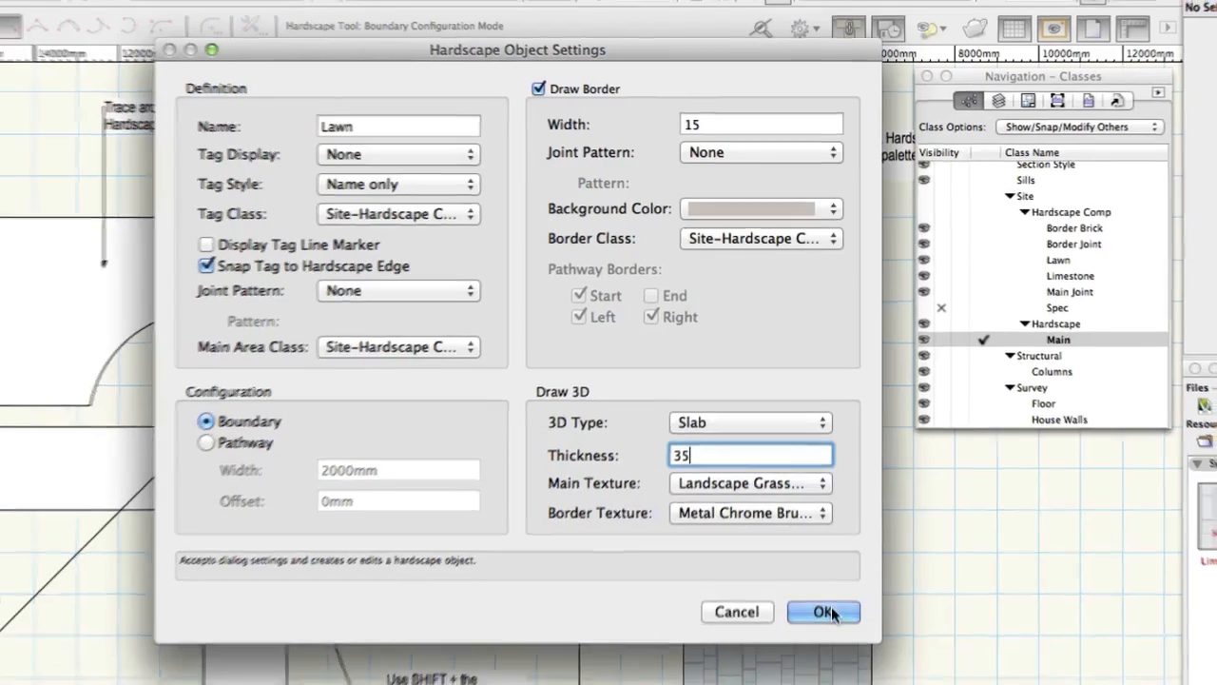
left_click(826, 616)
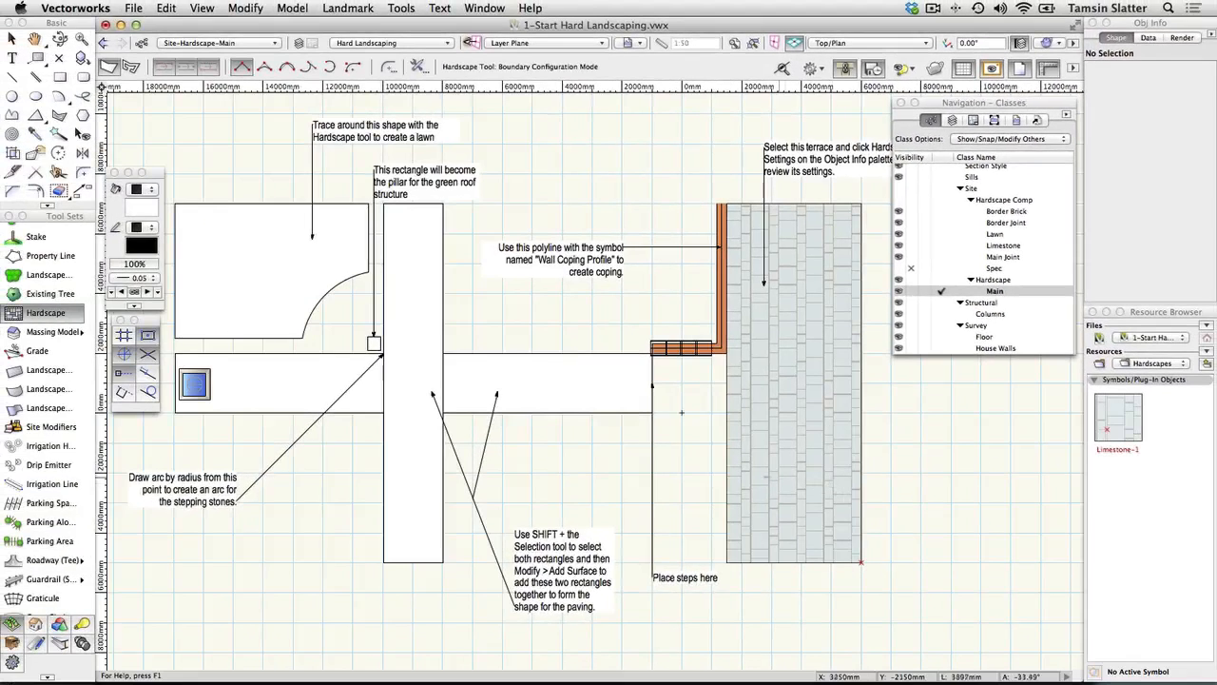
Start the lawn boundary by tracing the straight upper and right edges of the shape with the notched curved corner.
scroll(814, 494, "down", 1)
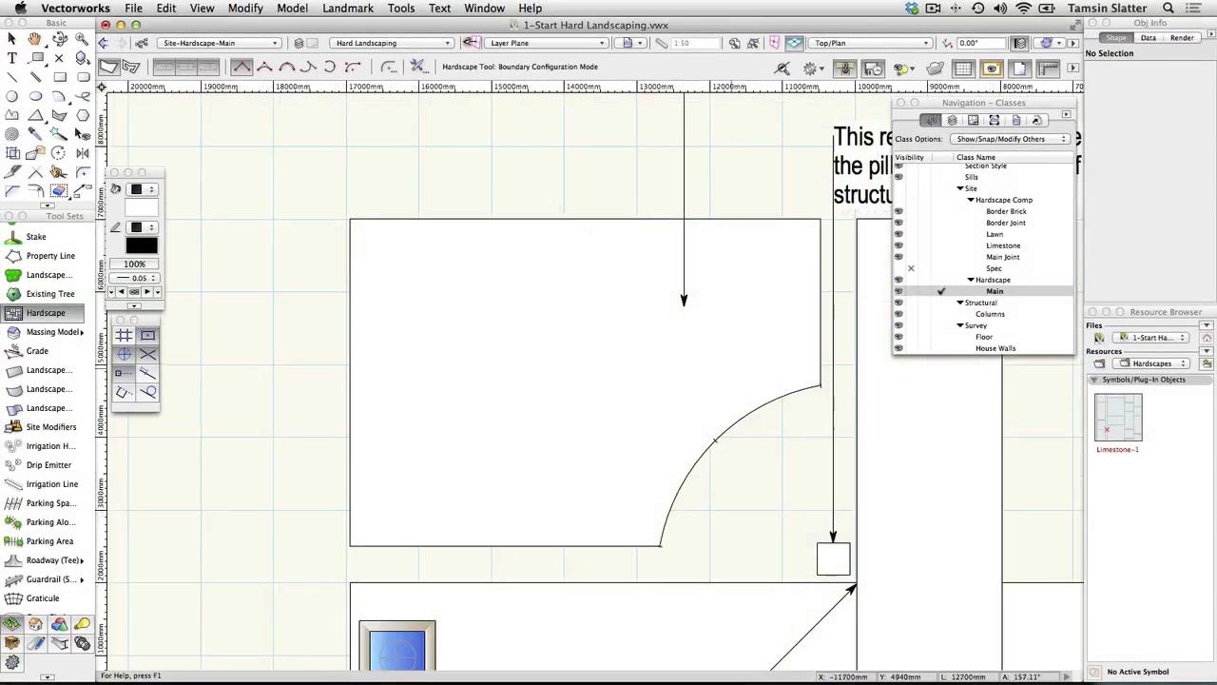
left_click(350, 218)
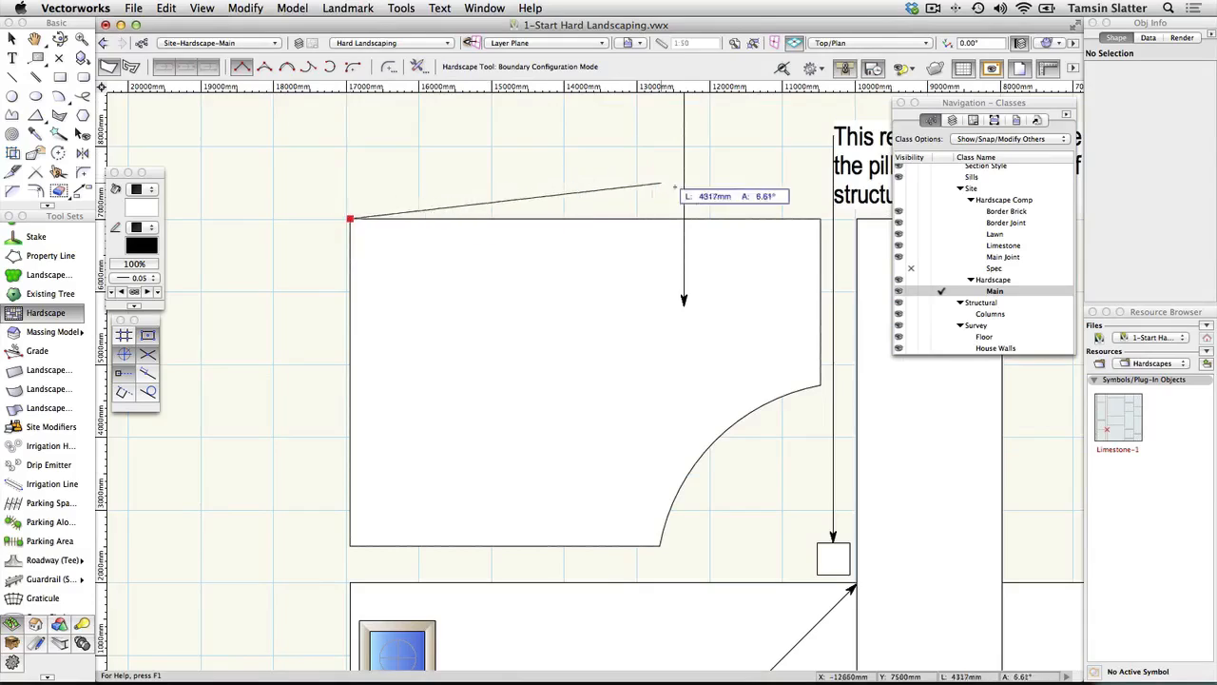
left_click(820, 219)
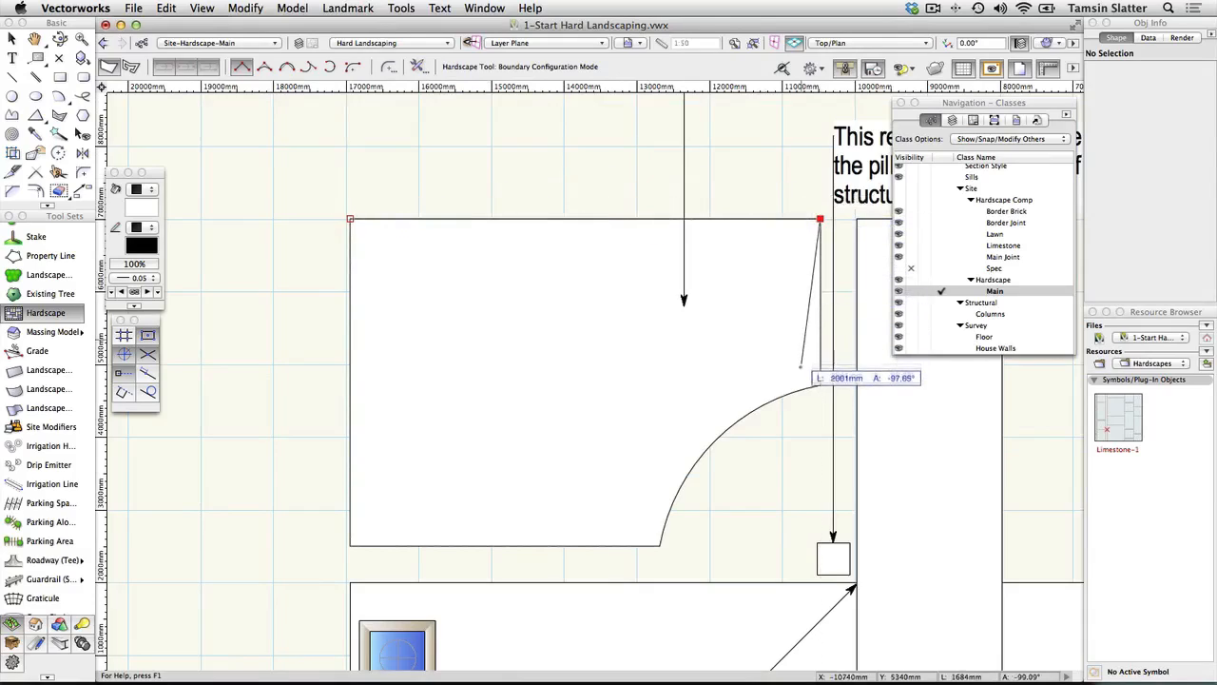
left_click(819, 385)
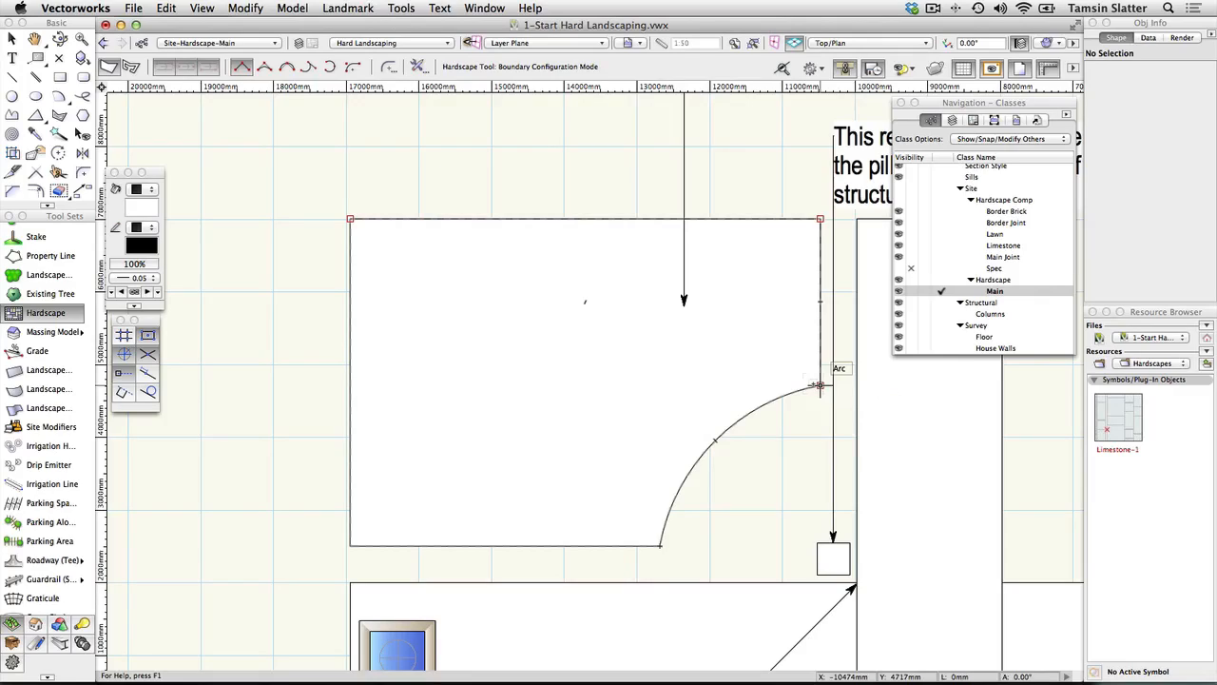
Trace the curved corner as an arc through its midpoint, add the straight lower edge and close the lawn boundary.
left_click(819, 386)
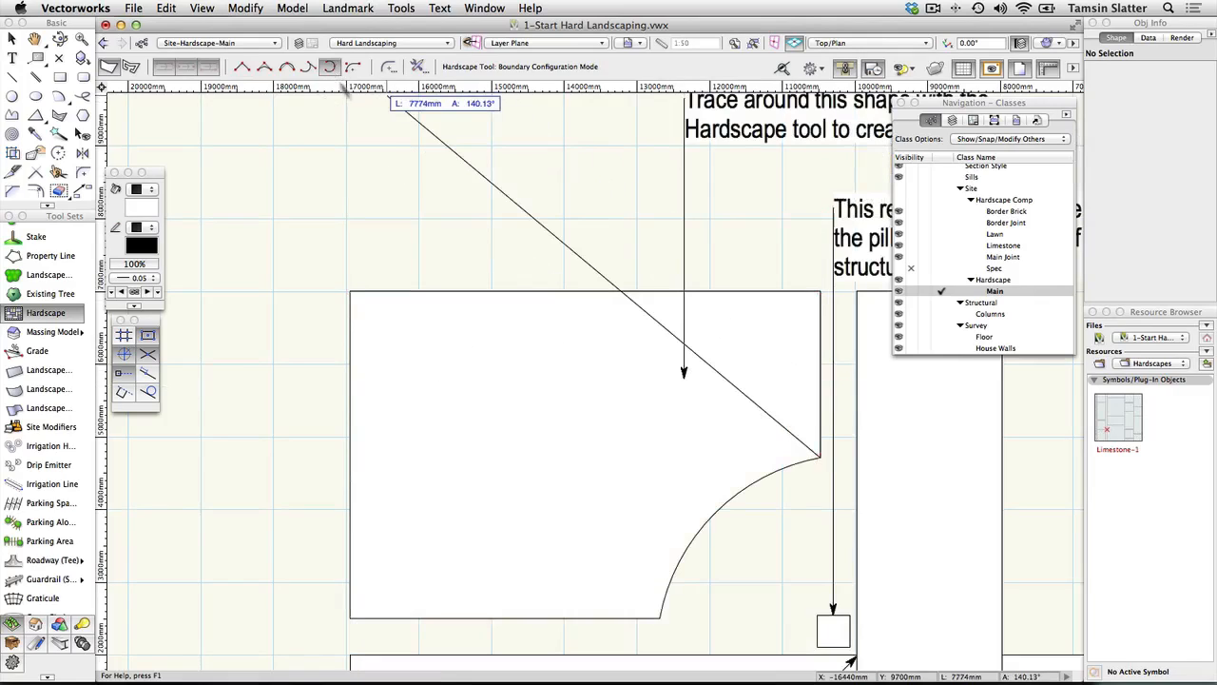
left_click(714, 514)
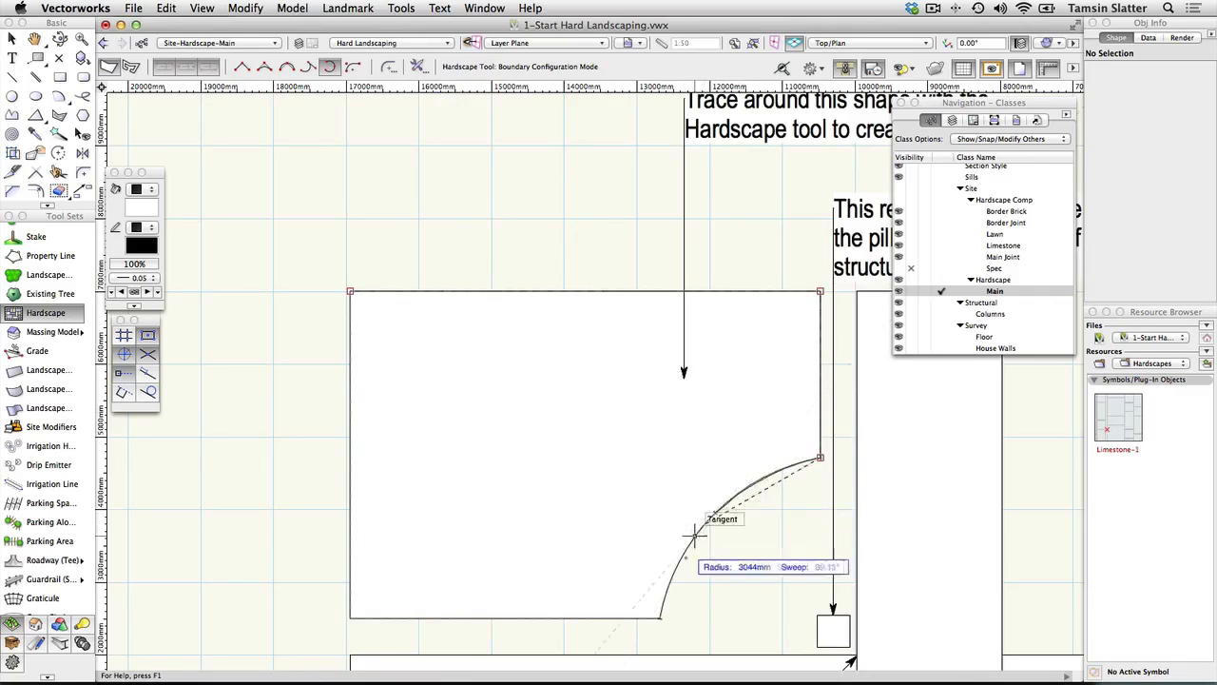
left_click(660, 618)
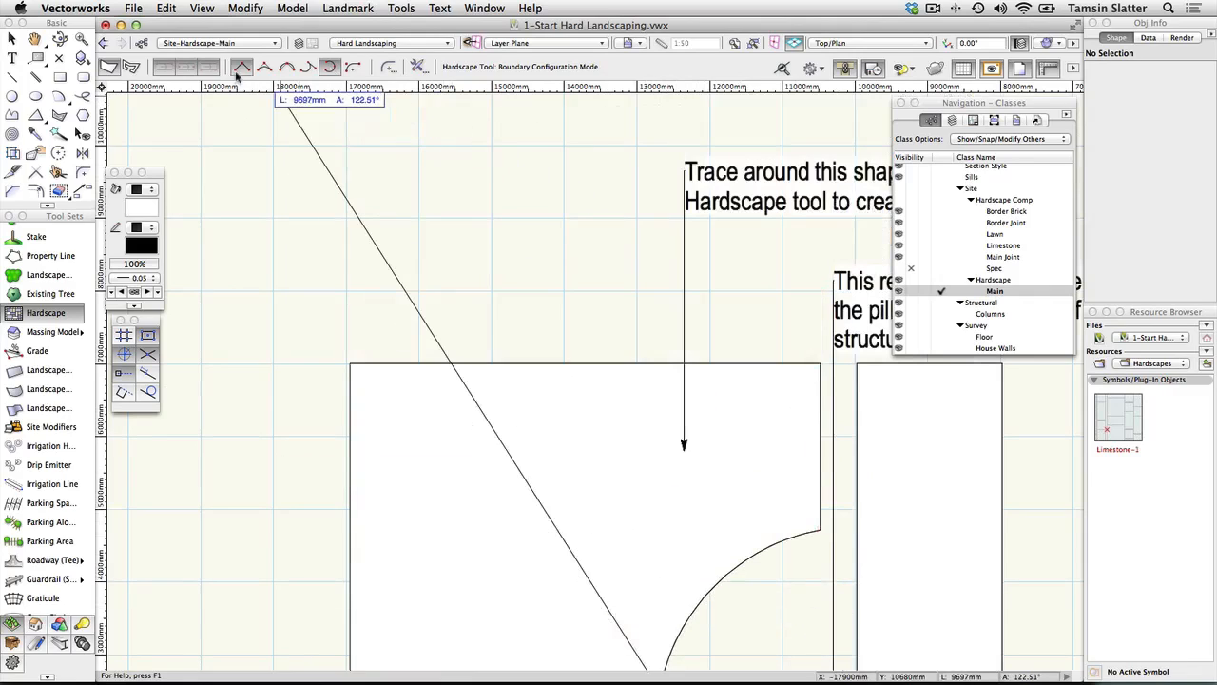
key("space")
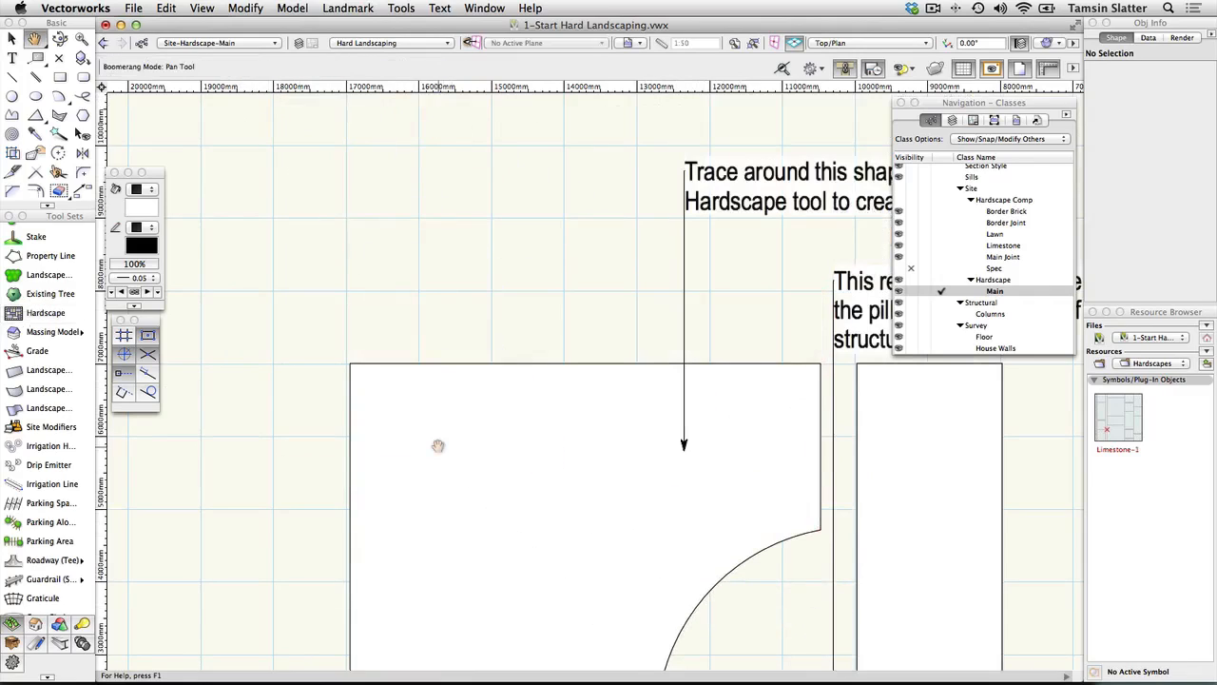
left_click_drag(438, 446, 445, 238)
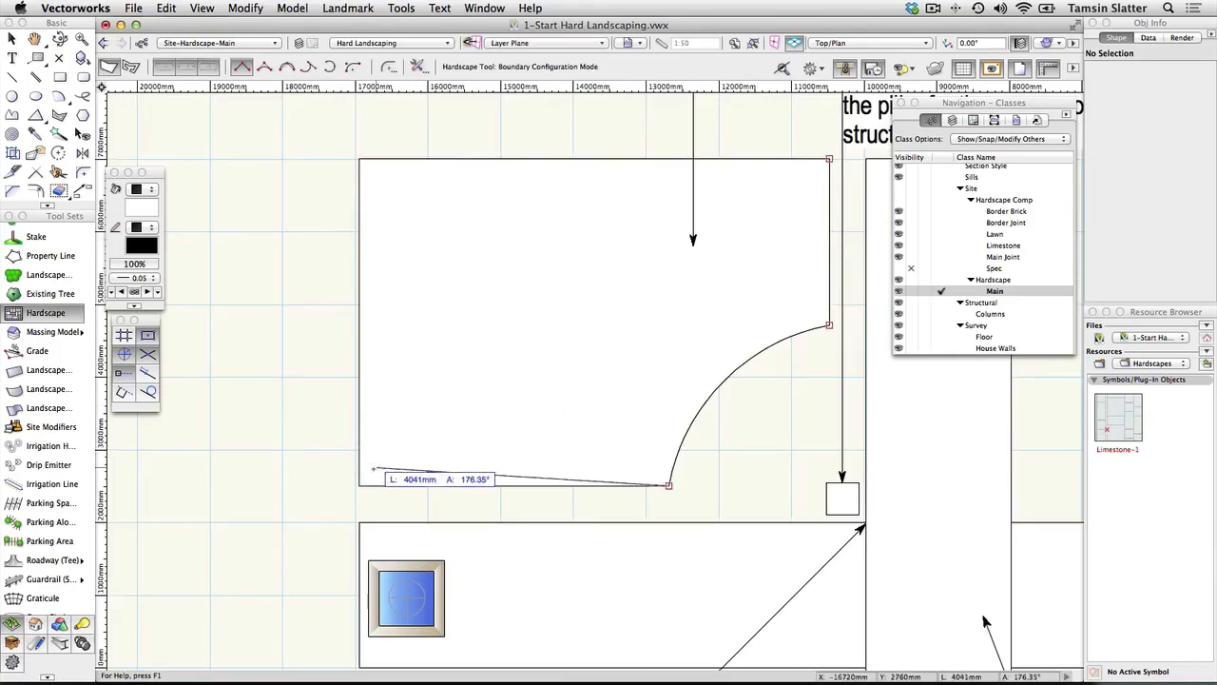
left_click(359, 485)
key("k")
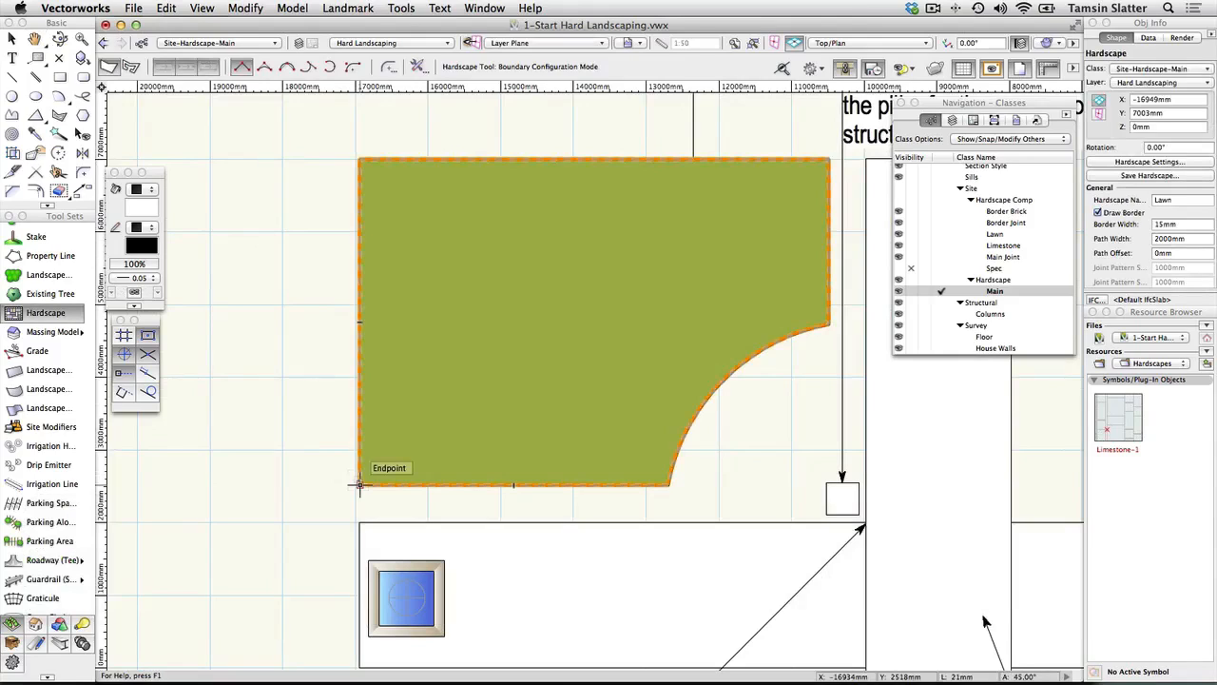
Mirror a duplicate of the lawn across a vertical axis through the centre where the two path rectangles cross.
scroll(231, 484, "down", 3)
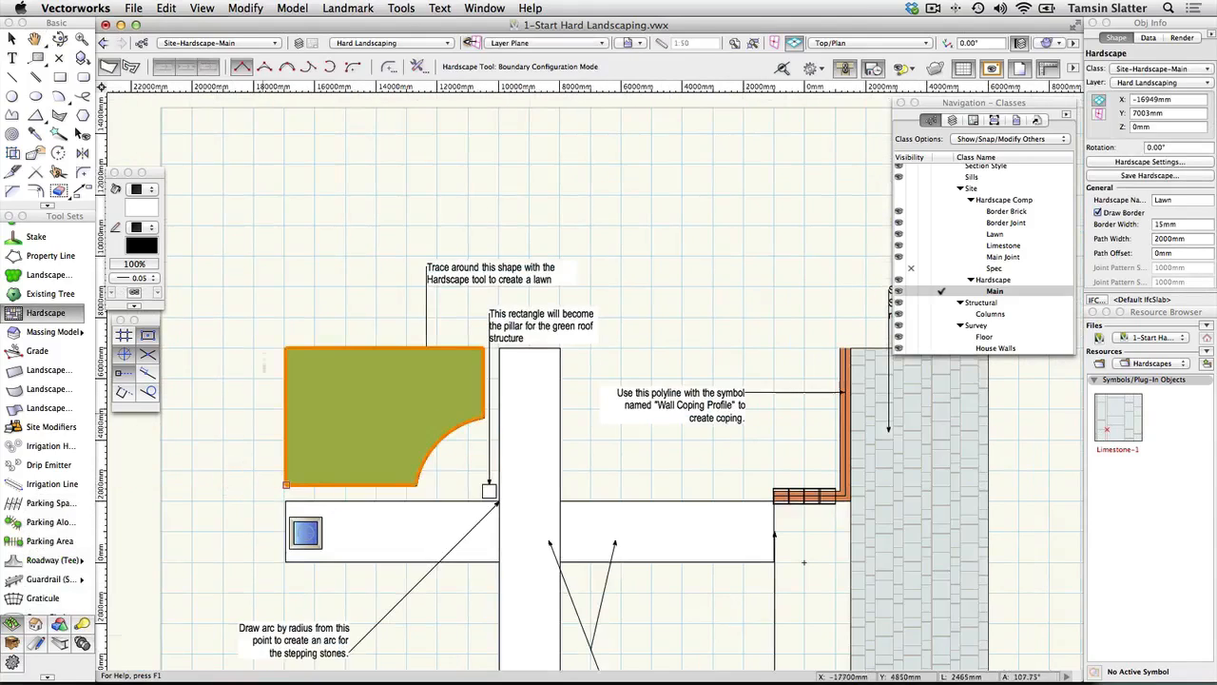
left_click(82, 152)
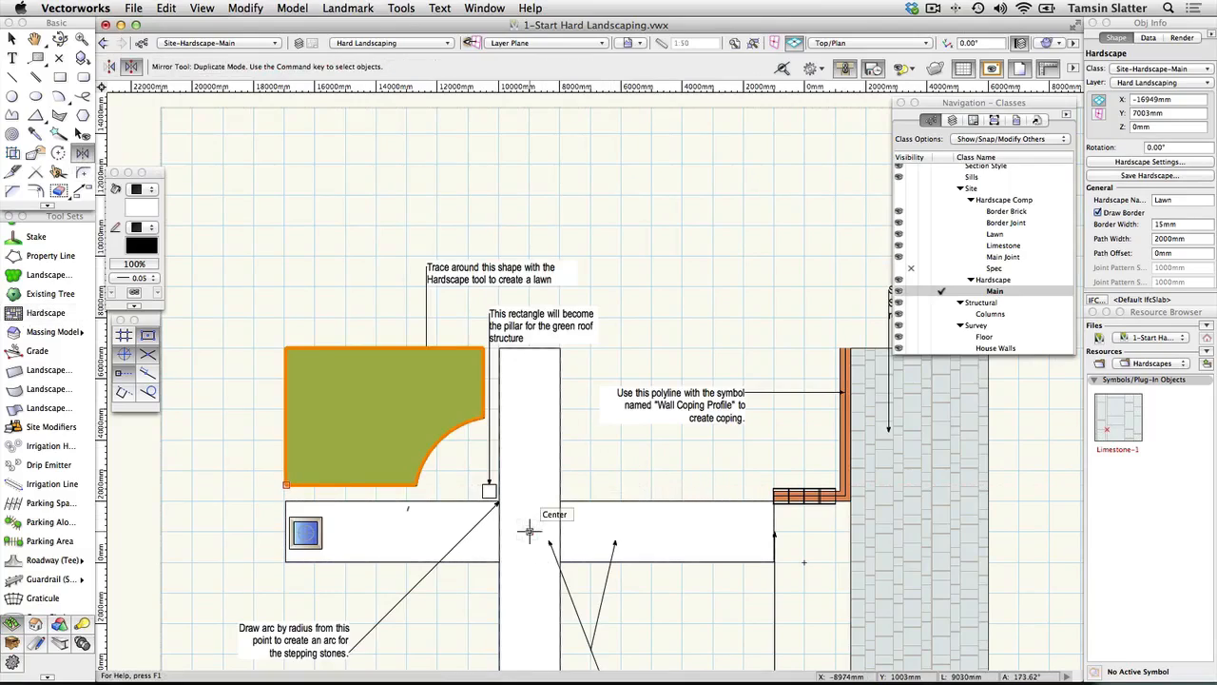
left_click(529, 530)
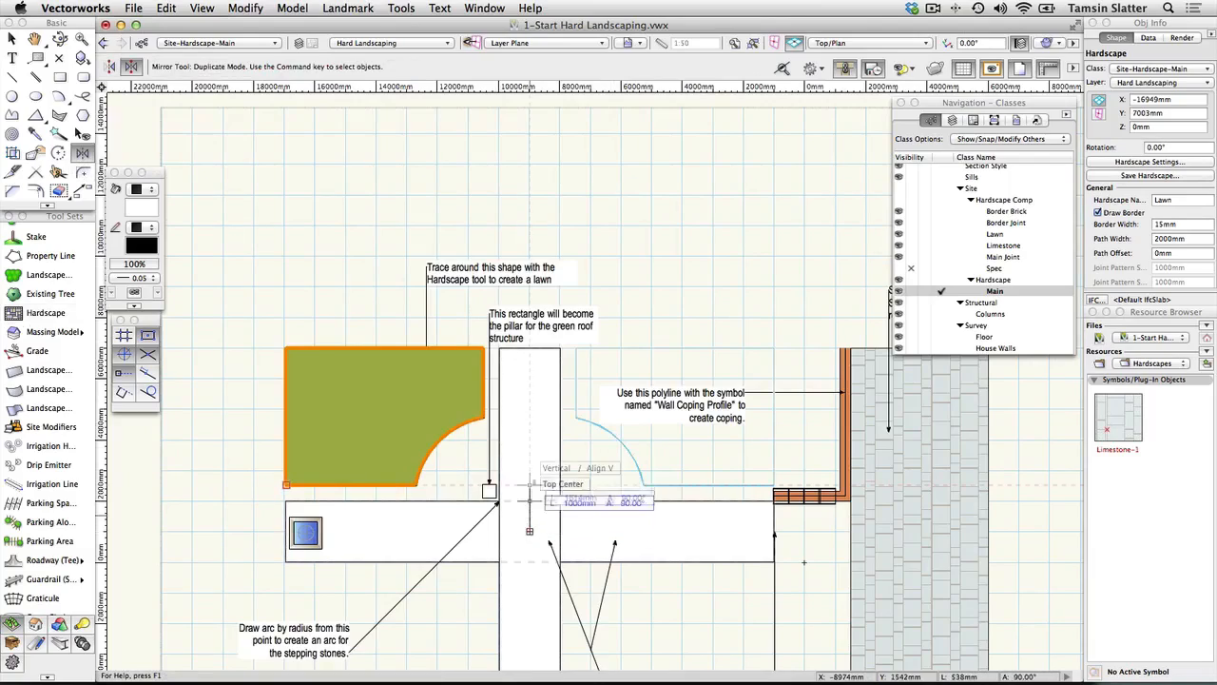
left_click(534, 416)
Select both upper lawns and mirror duplicates of them across a horizontal axis through the centre of the crossing paths.
key("space")
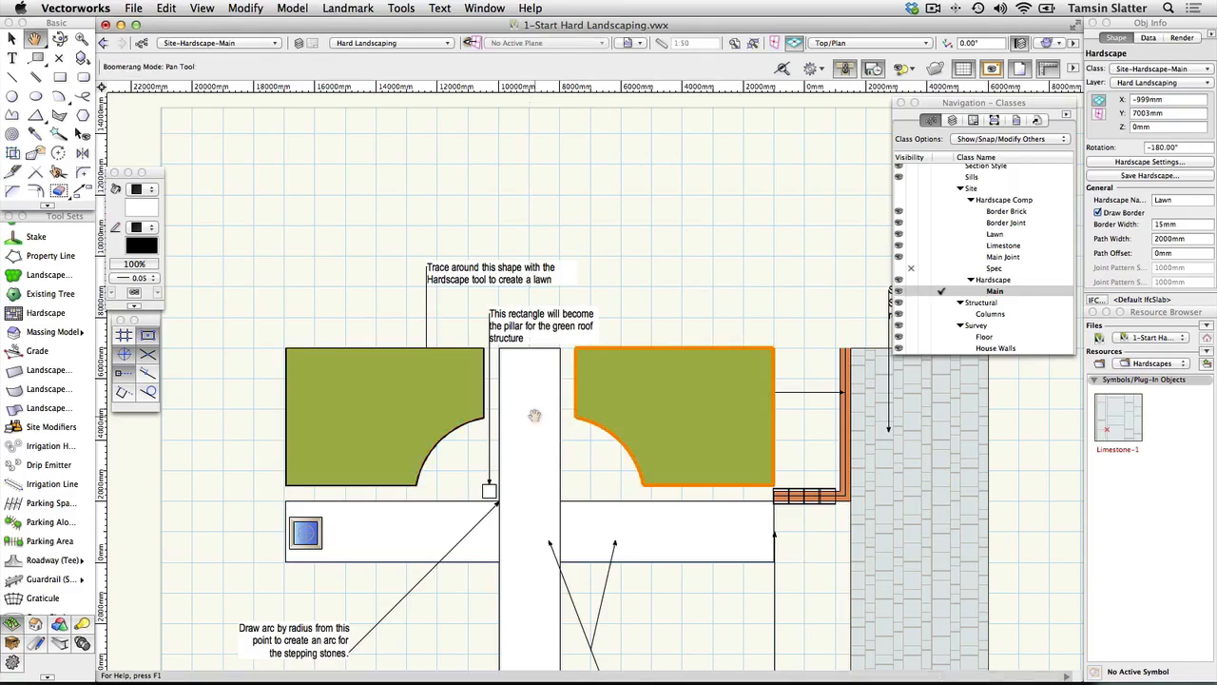
left_click_drag(533, 401, 543, 245)
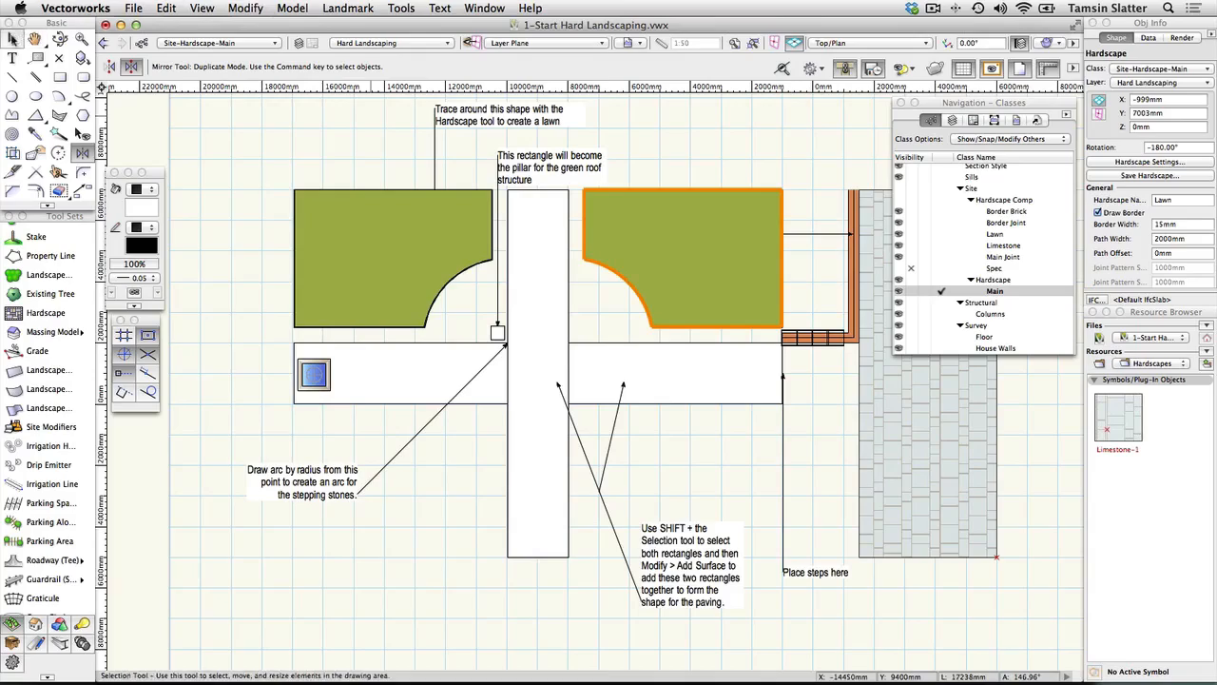
left_click(12, 38)
left_click(349, 270, "shift")
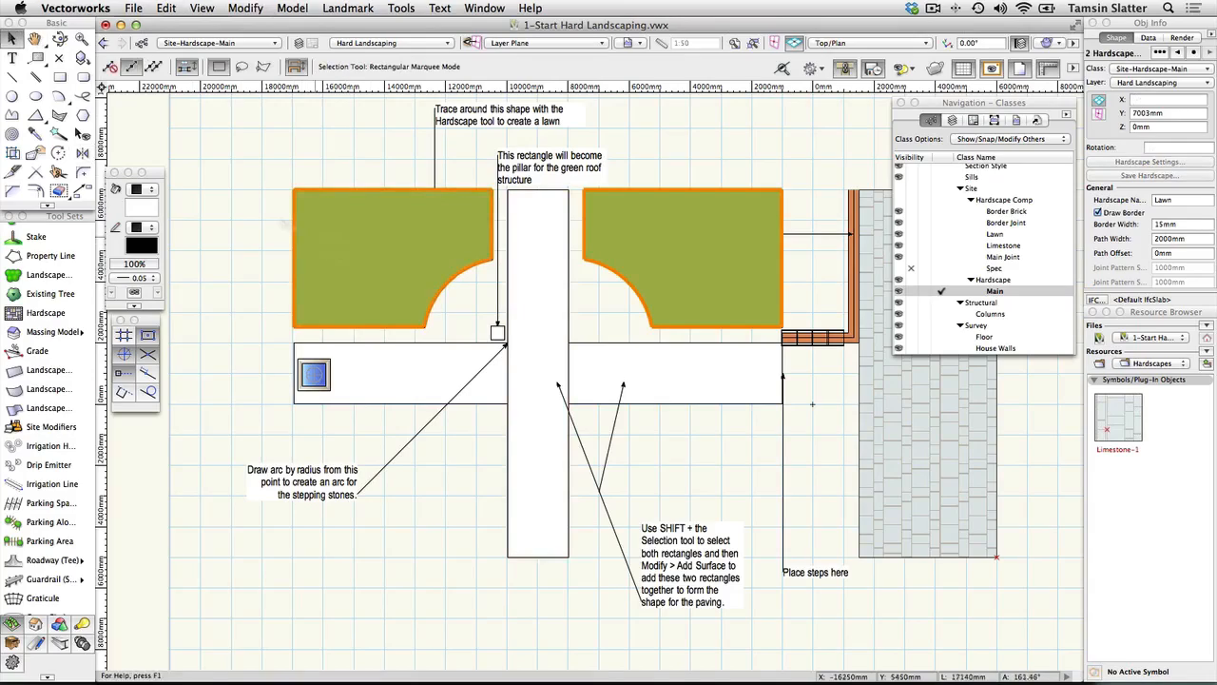
left_click(83, 153)
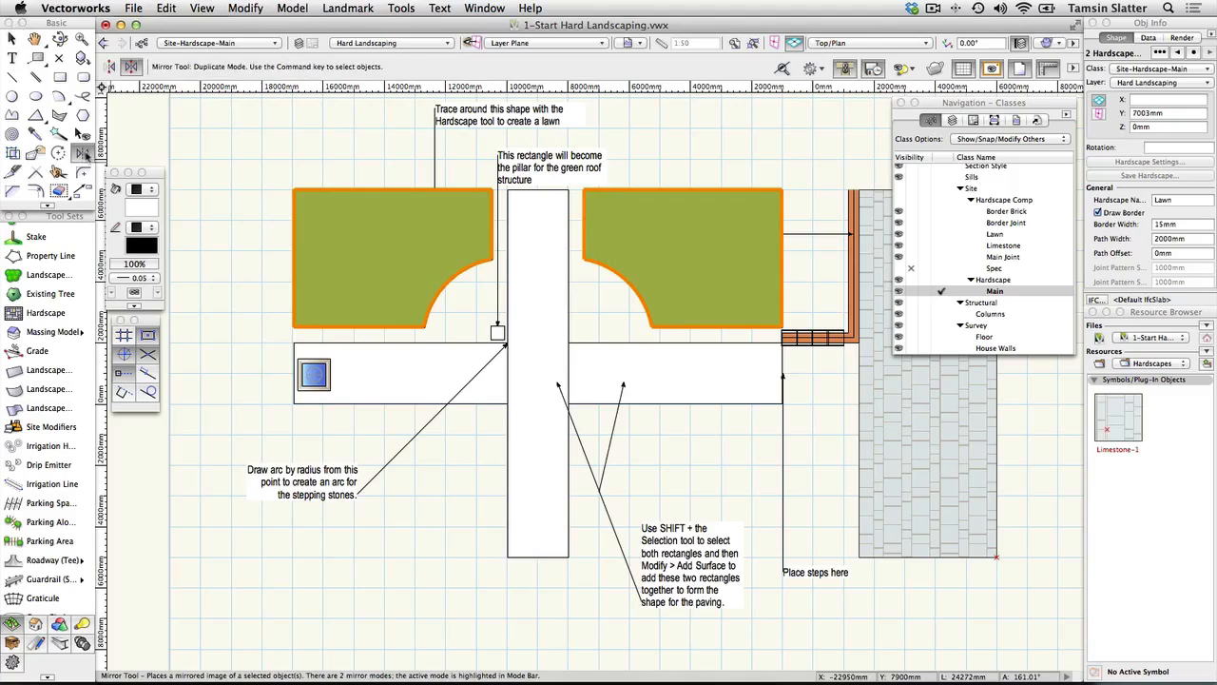
left_click(538, 373)
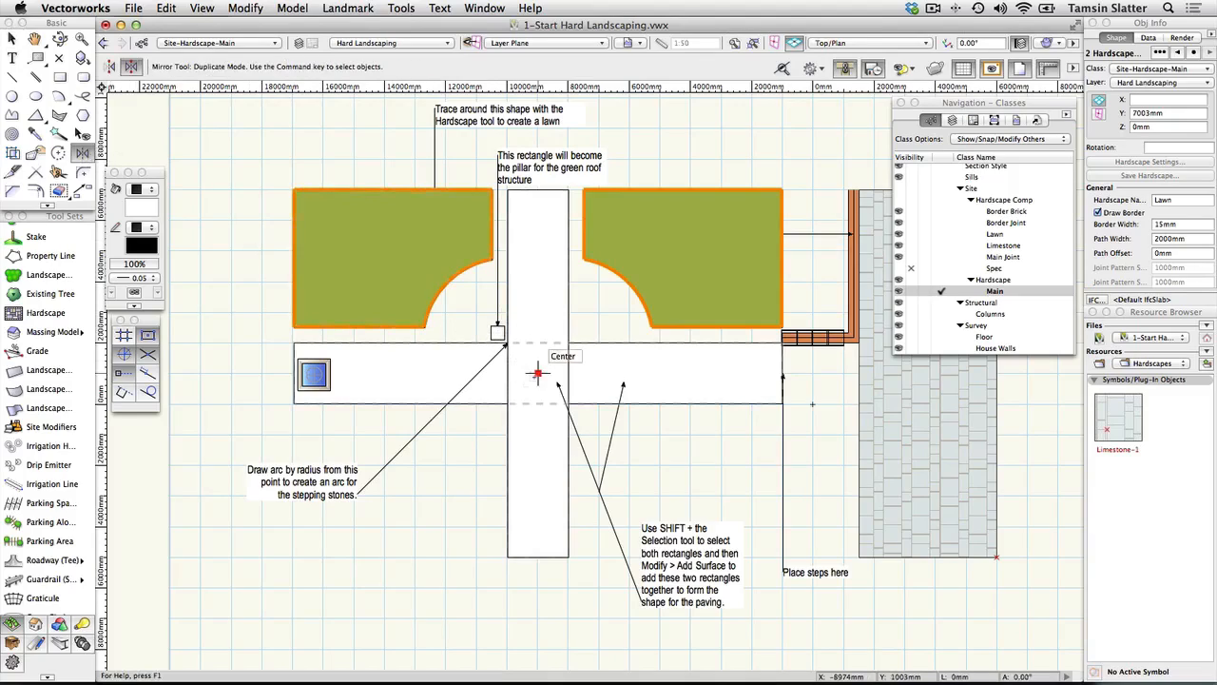
left_click(711, 373)
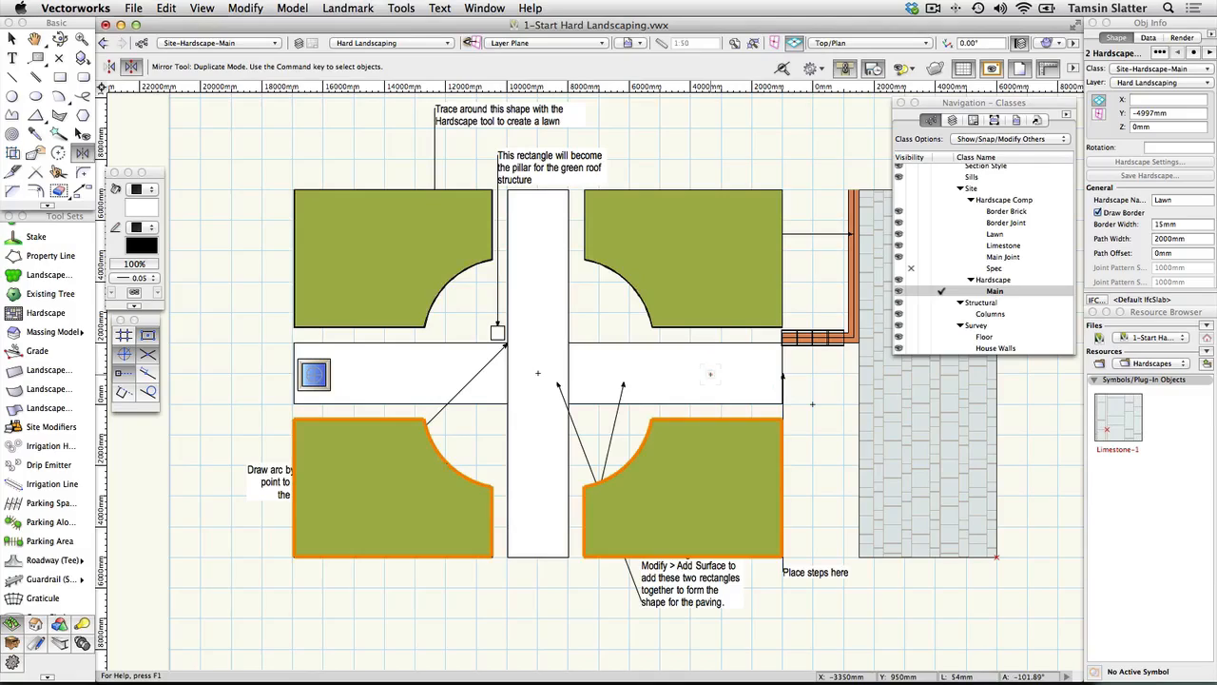
Select the vertical and horizontal path rectangles and combine them into one cross-shaped polygon with Add Surface.
left_click(12, 39)
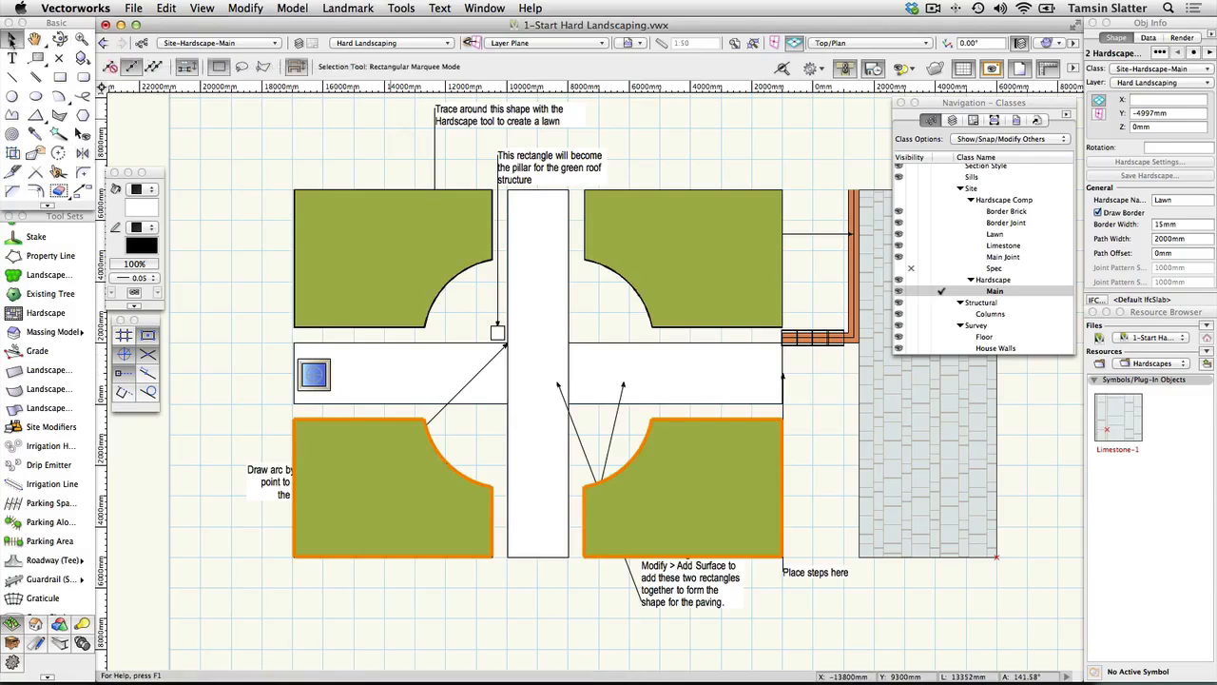
left_click(556, 259)
left_click(699, 379, "shift")
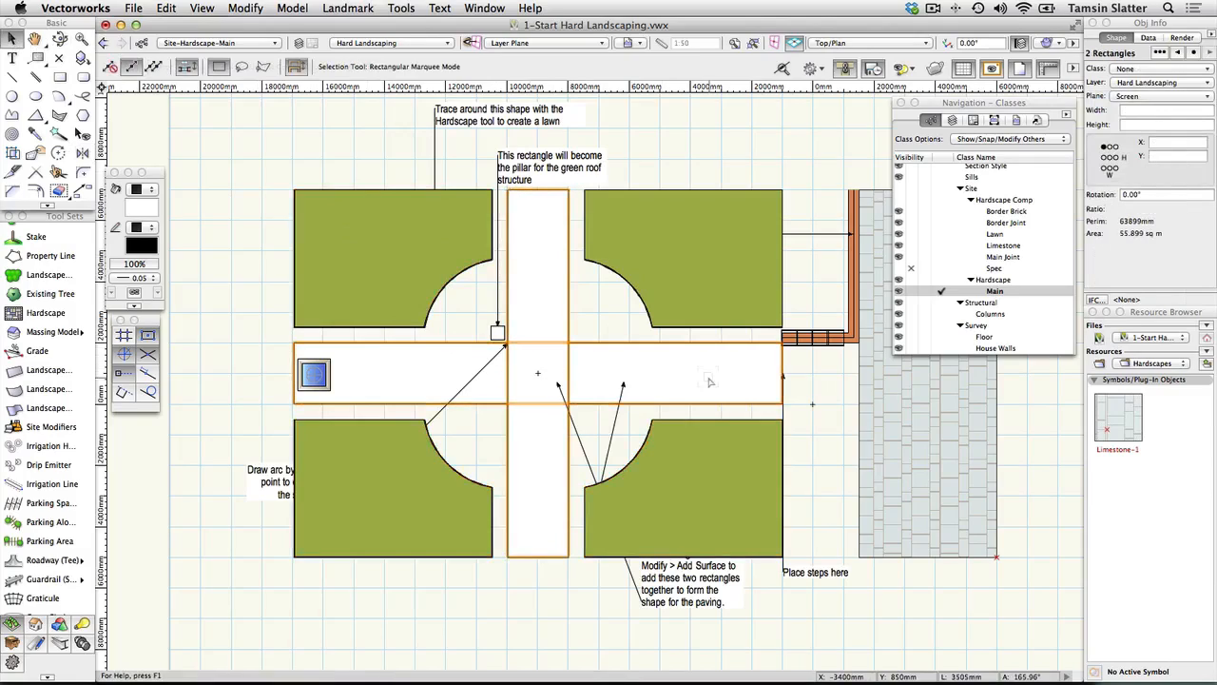
left_click(245, 8)
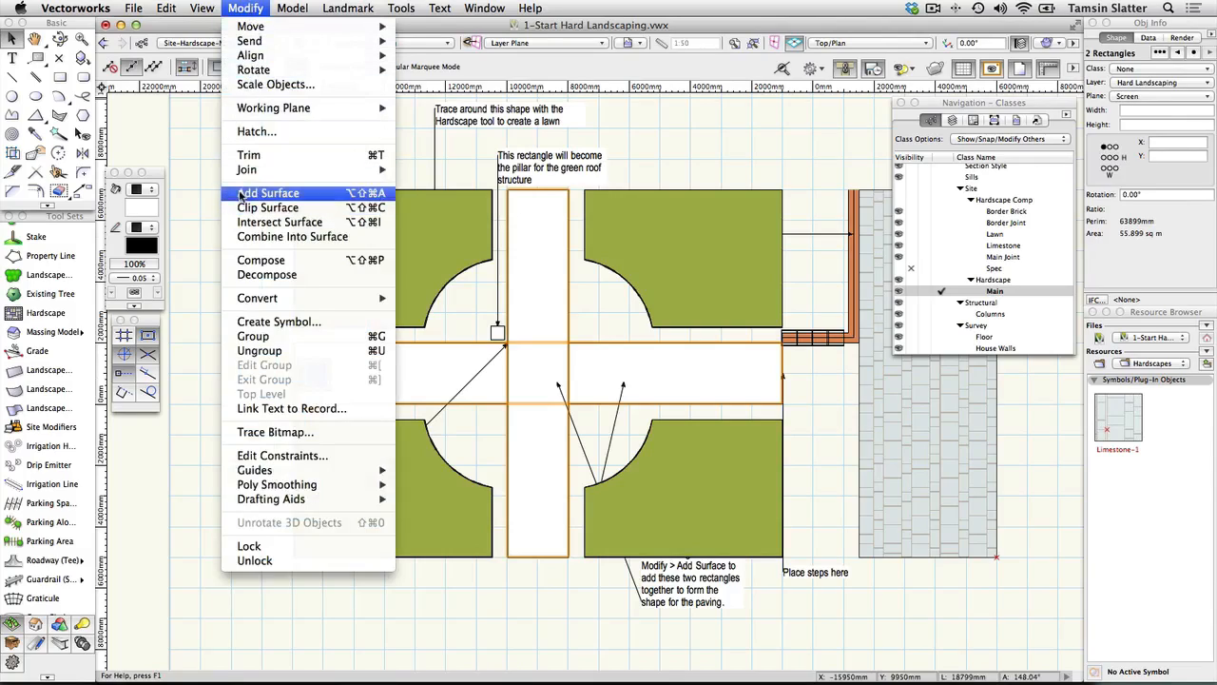
left_click(268, 193)
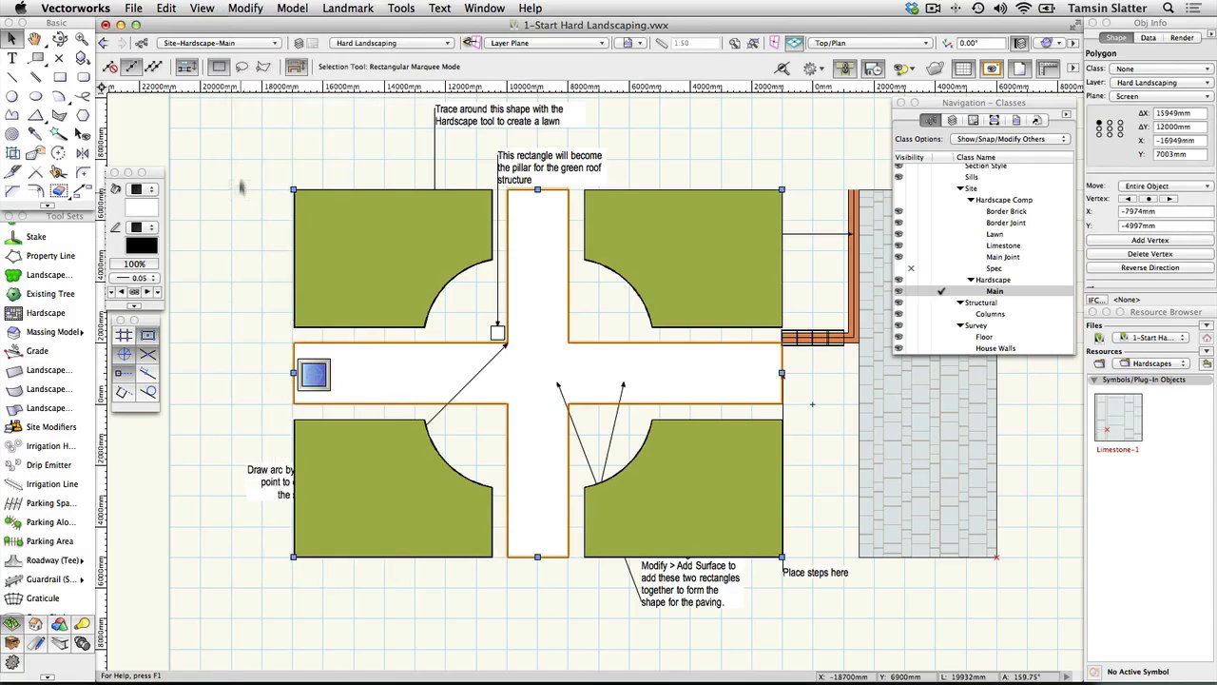
Convert the cross-shaped polygon with Create Objects from Shapes, using the Hardscape object type and deleting the source shapes.
left_click(348, 9)
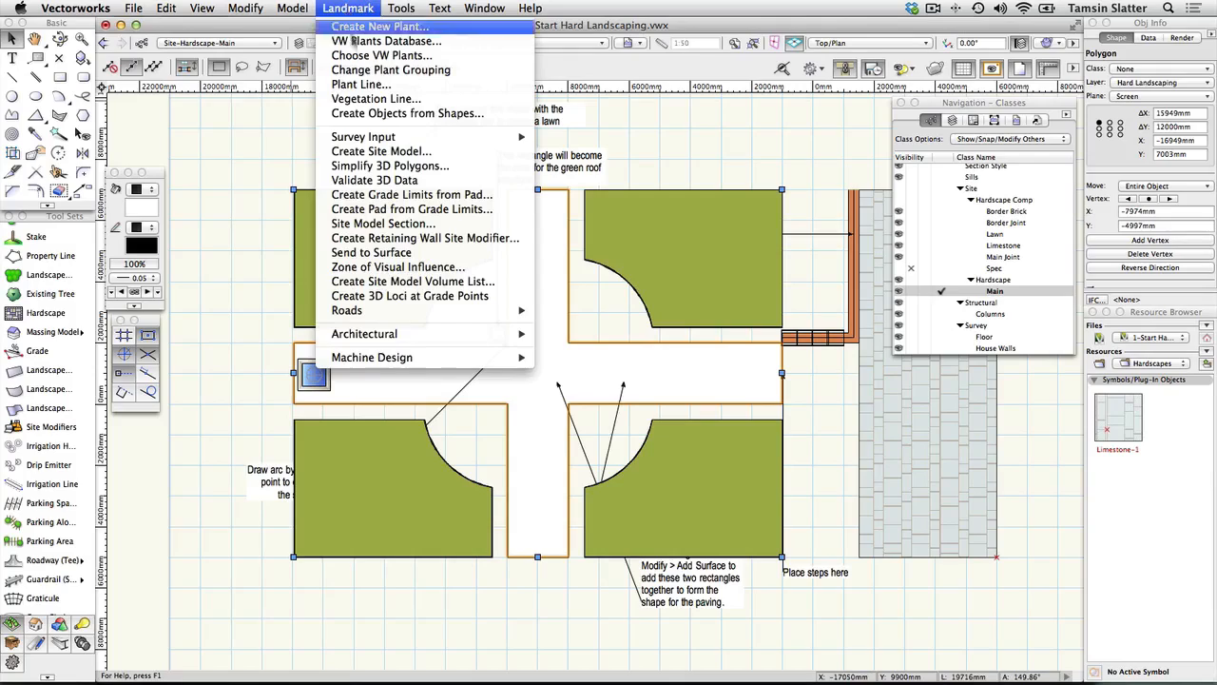
left_click(369, 115)
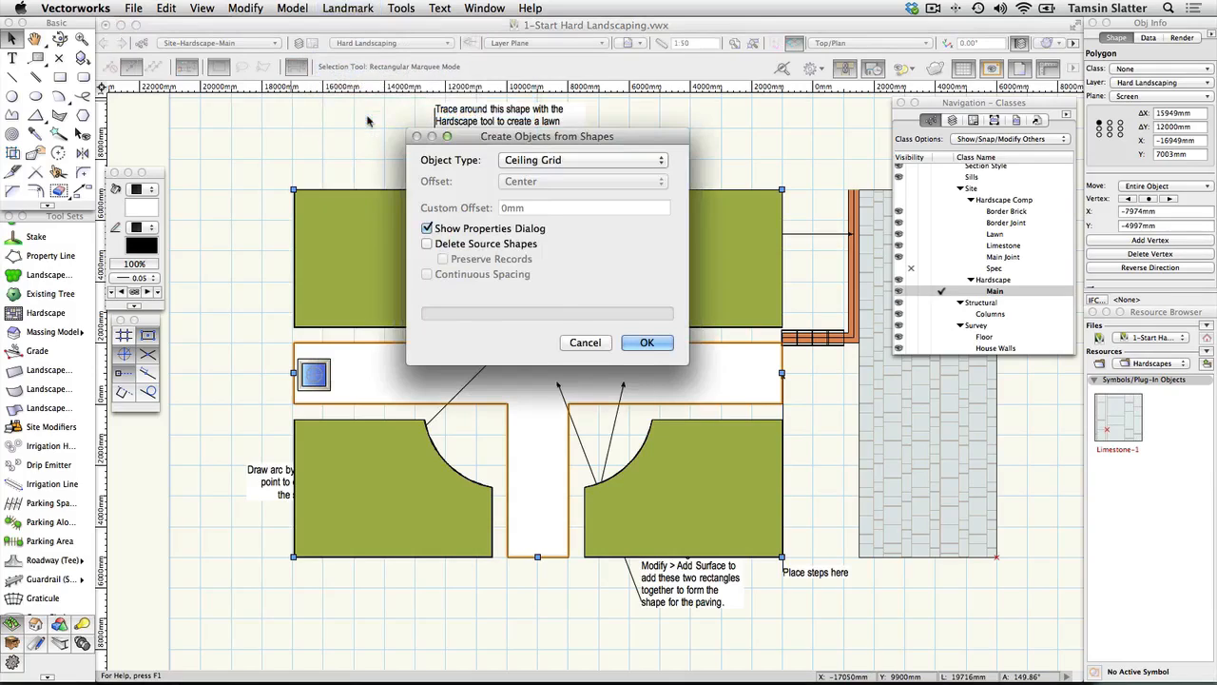
left_click(660, 164)
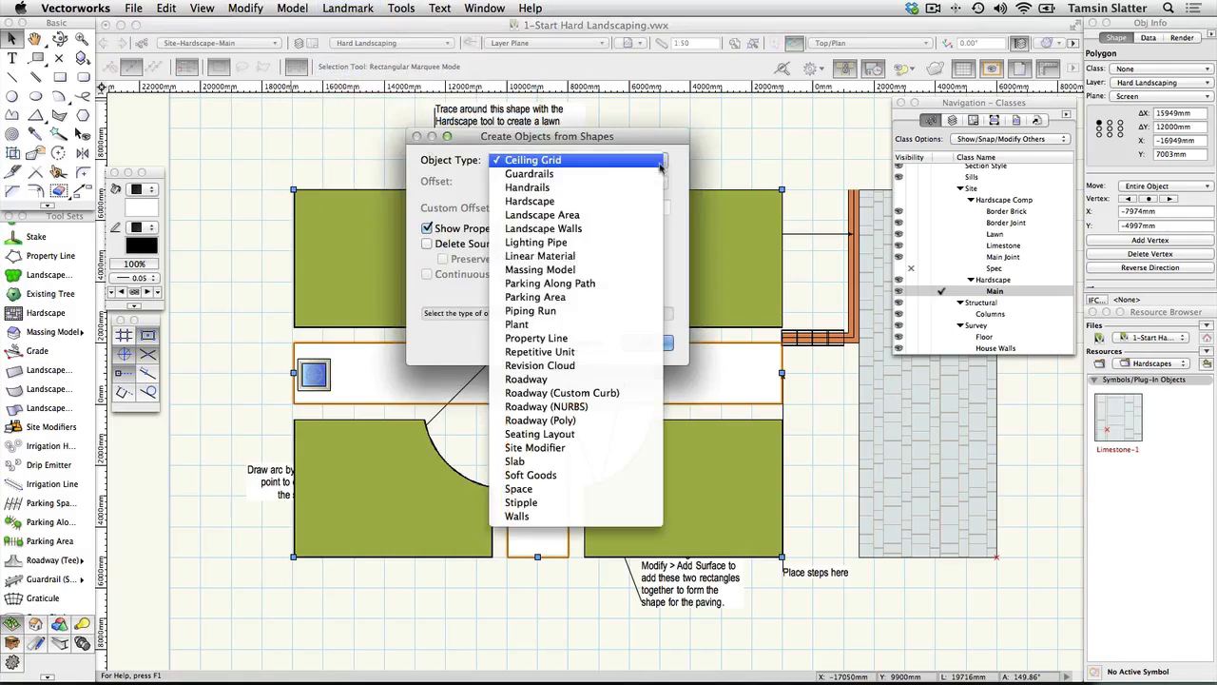
left_click(620, 201)
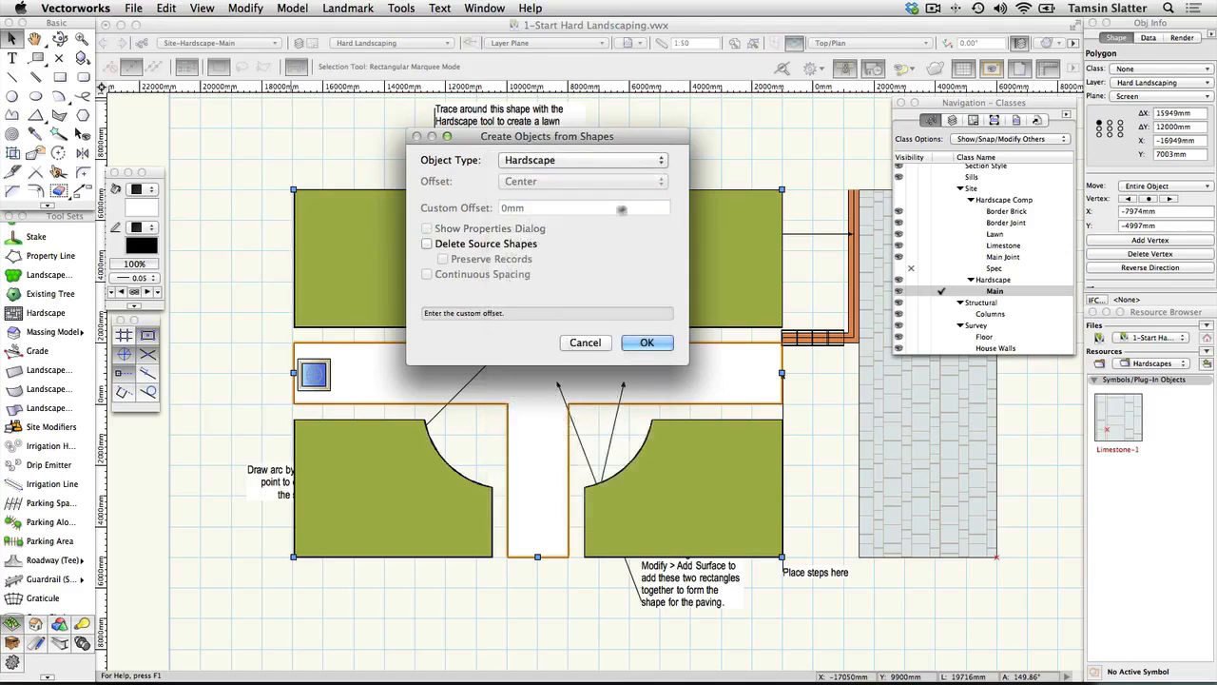
left_click(427, 244)
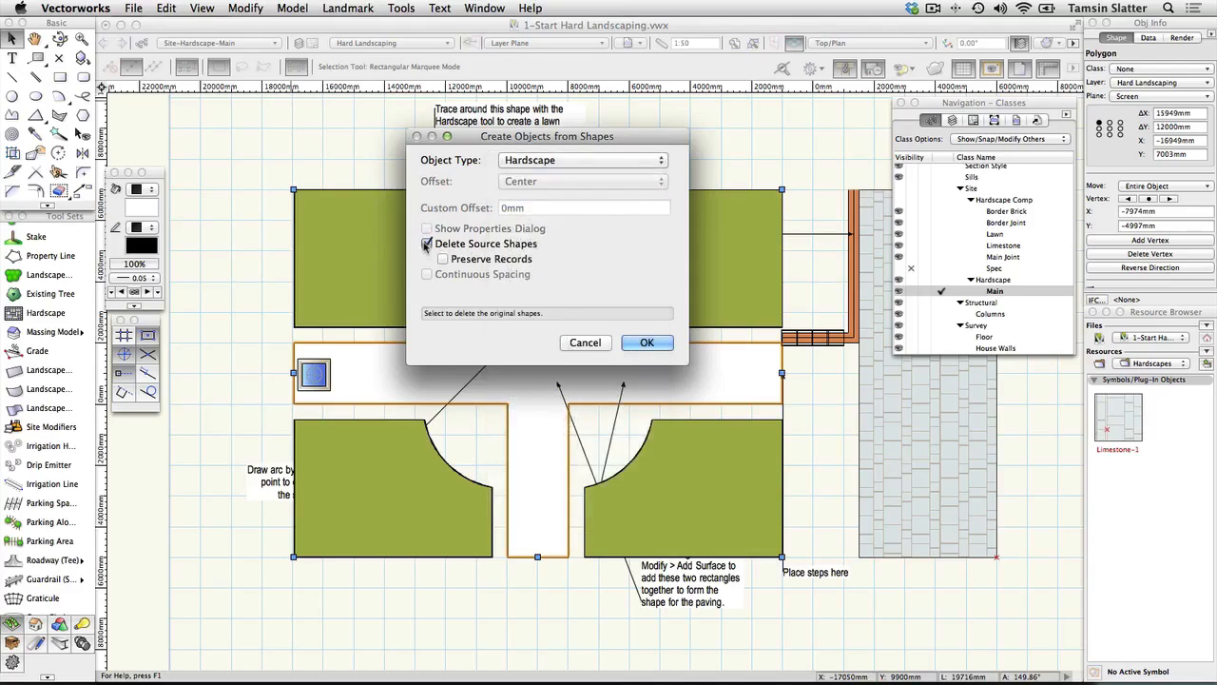
left_click(658, 344)
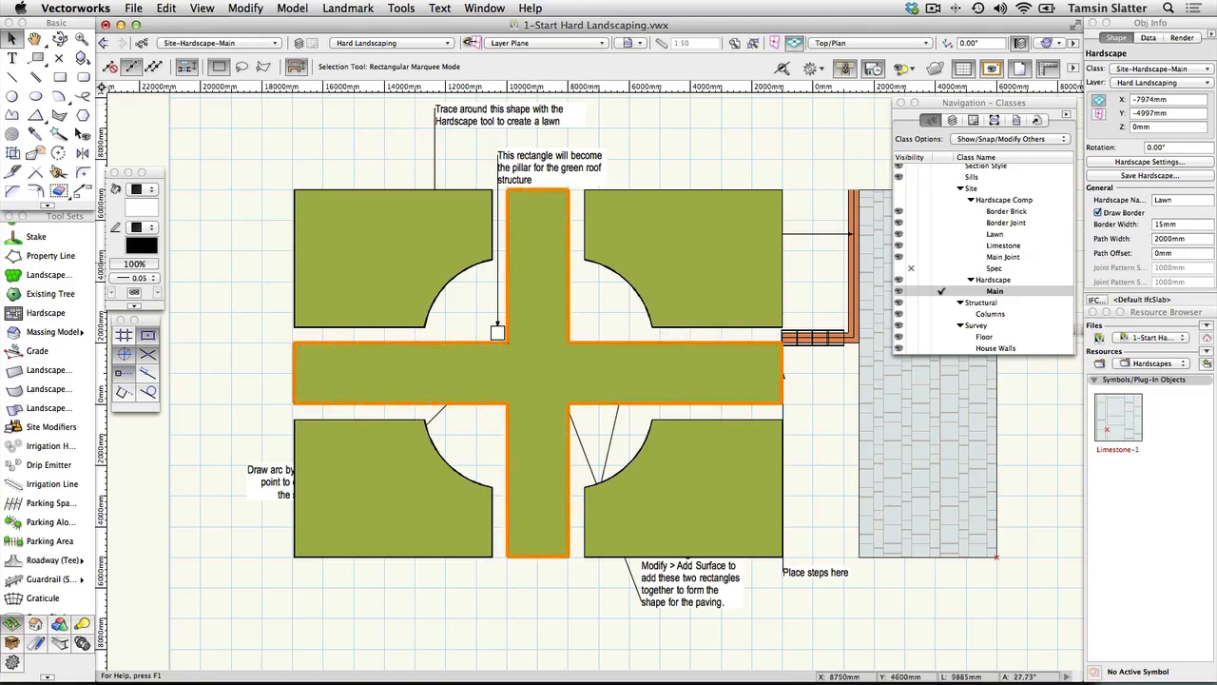
Apply the Limestone-1 hardscape resource to the cross-shaped hardscape.
left_click(1125, 431)
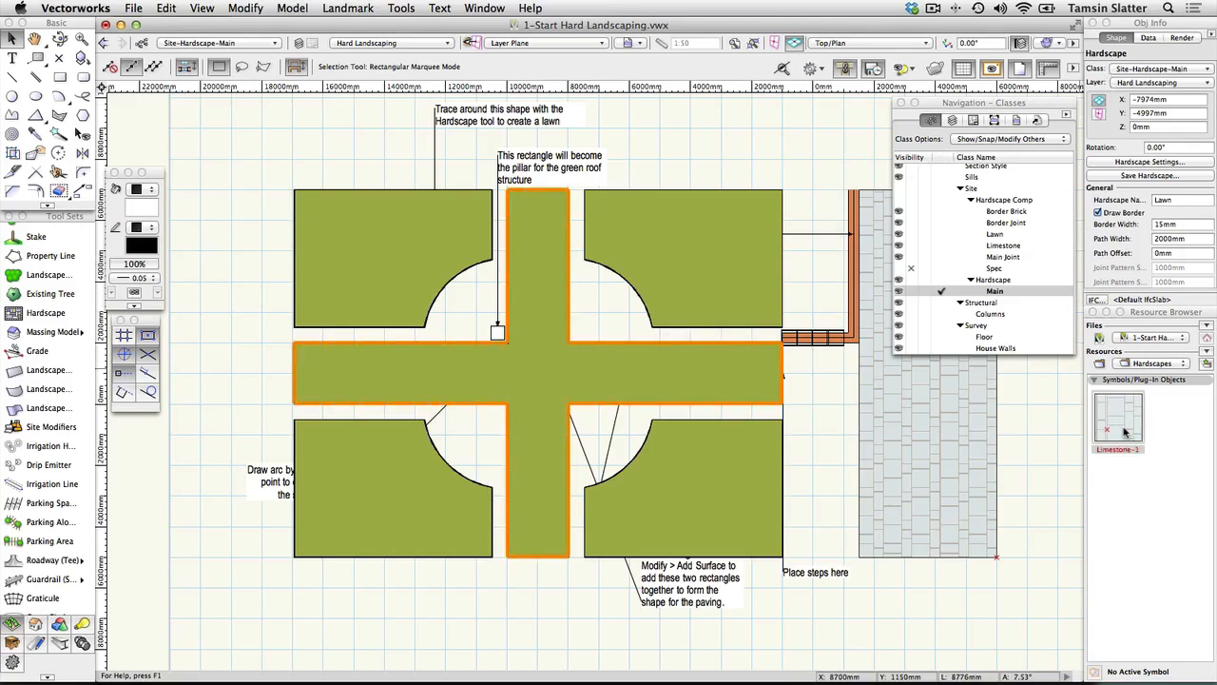
mouse_move(1125, 431)
left_mouse_down()
mouse_move(1022, 411)
mouse_move(758, 276)
mouse_move(716, 366)
left_mouse_up()
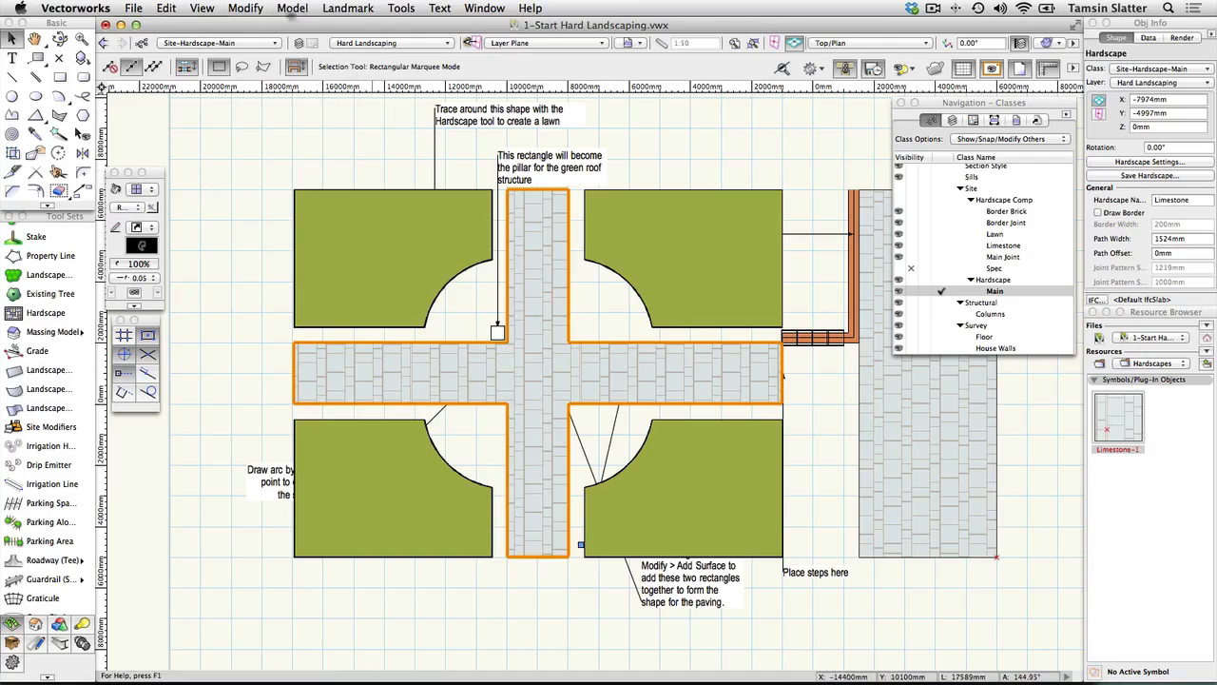
Change the stacking order of the cross-shaped limestone paving with a Send command.
left_click(246, 9)
mouse_move(255, 41)
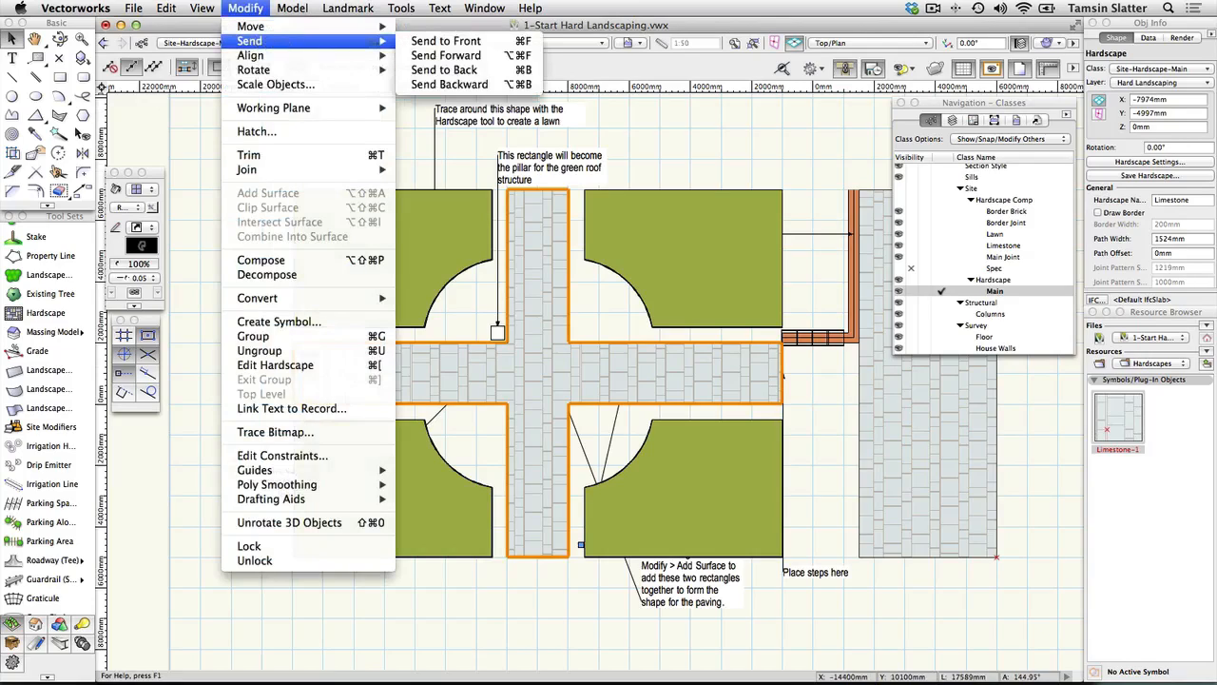